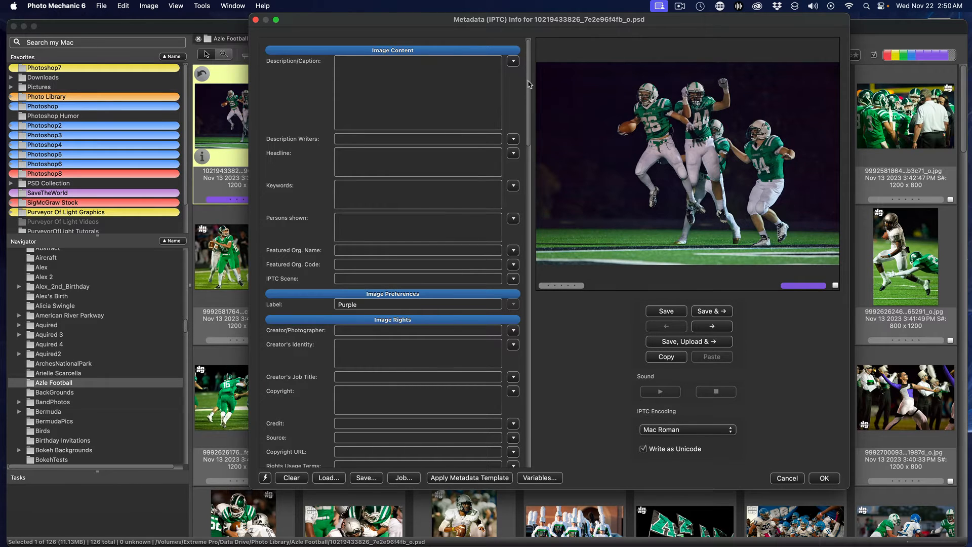
Step: Apply the metadata template to the PSD photo's IPTC info, review the filled caption and rights fields, and close without saving
left_click_drag(530, 85, 551, 52)
left_click(489, 480)
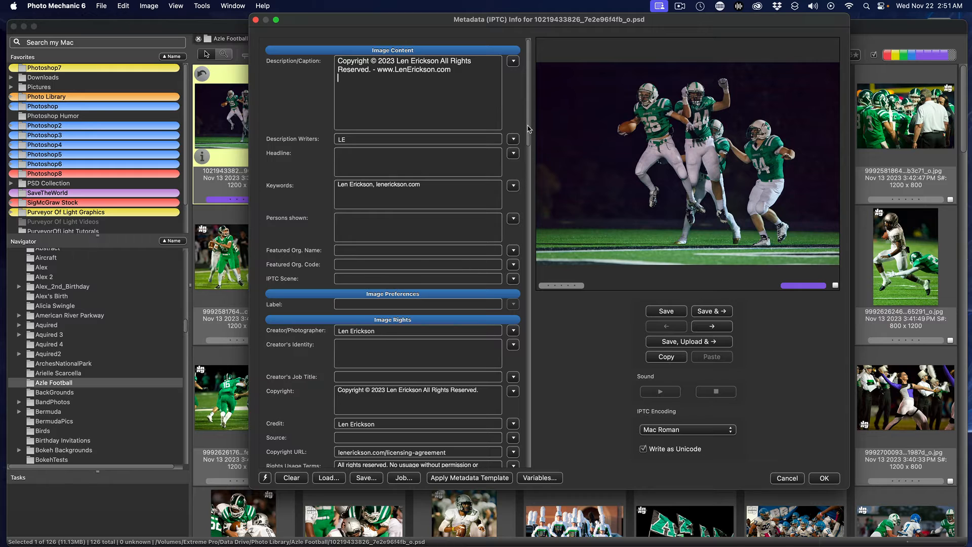
left_click_drag(528, 127, 527, 160)
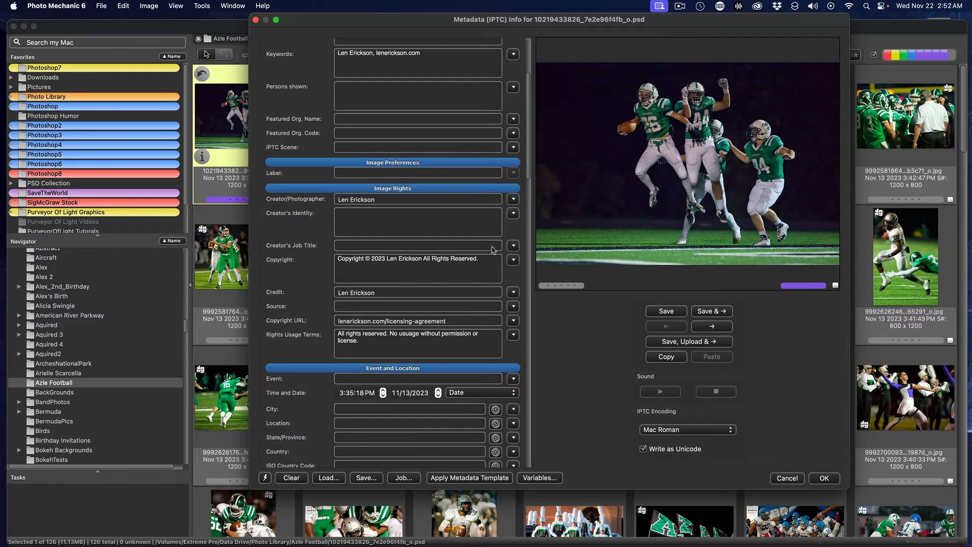
left_click_drag(530, 151, 531, 104)
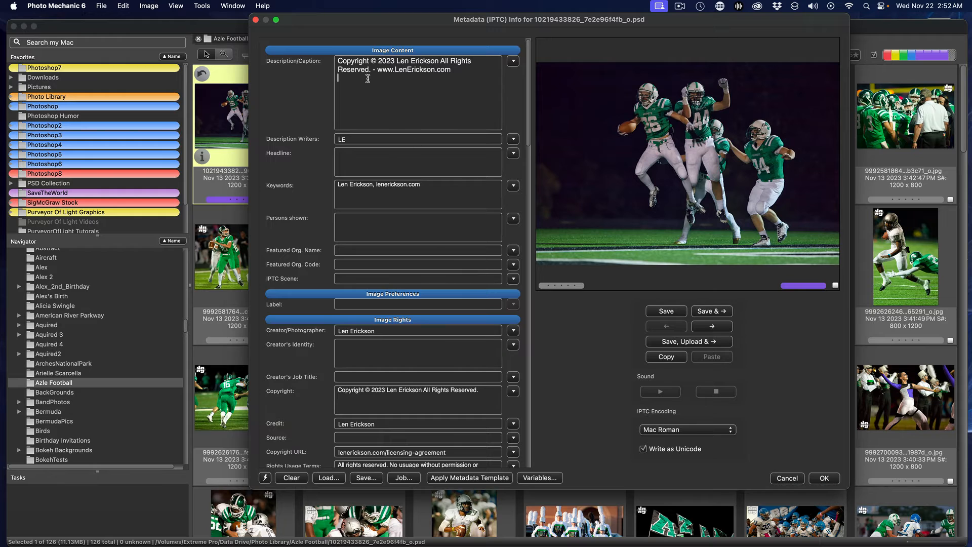
left_click_drag(335, 61, 453, 69)
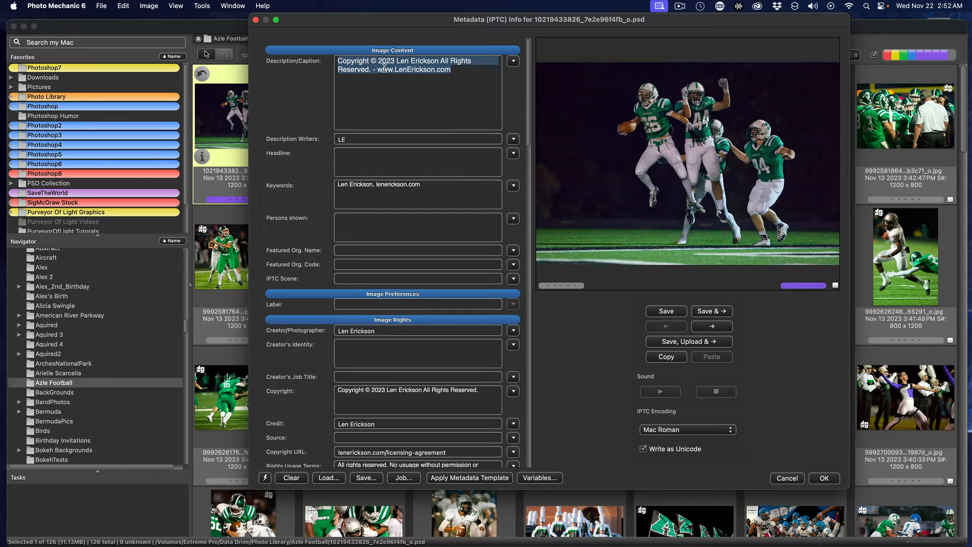
left_click(787, 478)
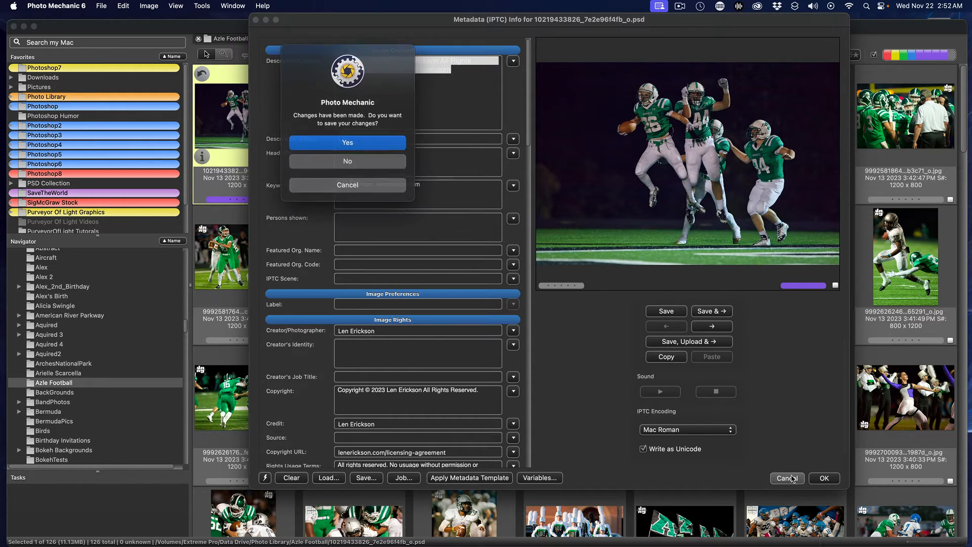
left_click(365, 161)
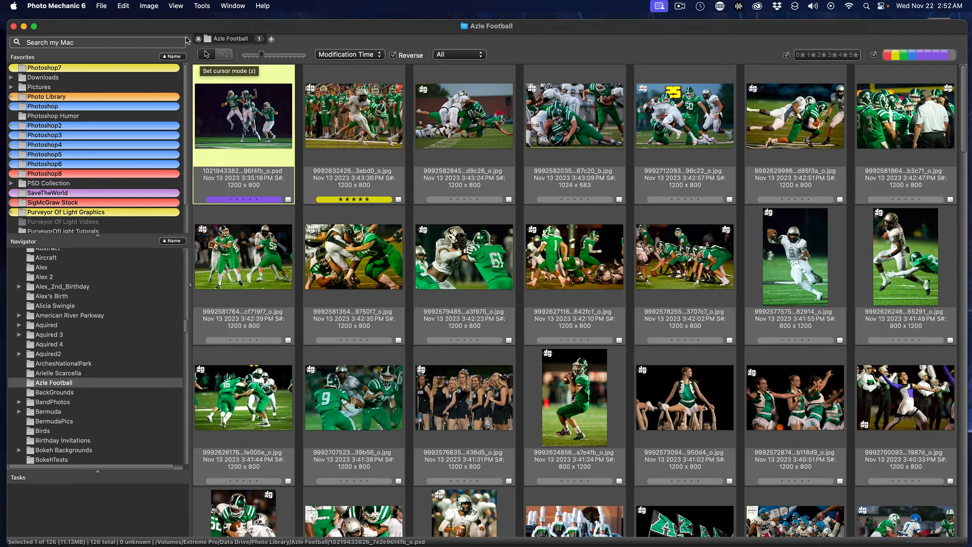
Step: Open the Metadata (IPTC) Template, look up the year4 variable's description in the variables list, and close the template
left_click(195, 5)
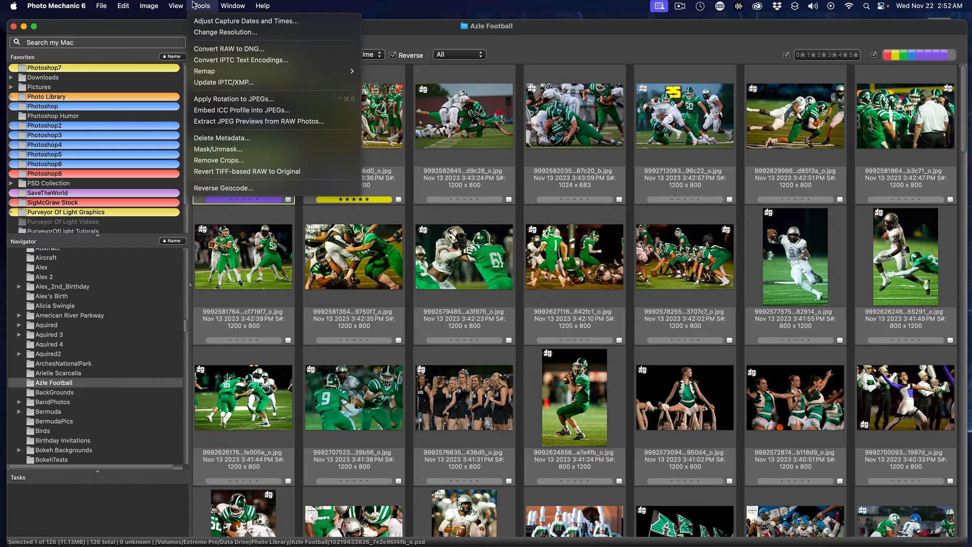
mouse_move(167, 5)
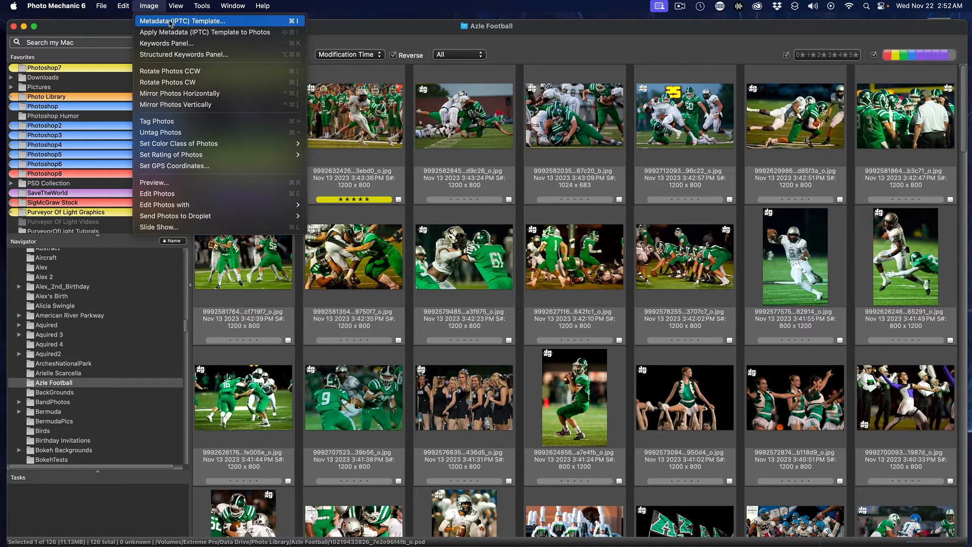
left_click(170, 22)
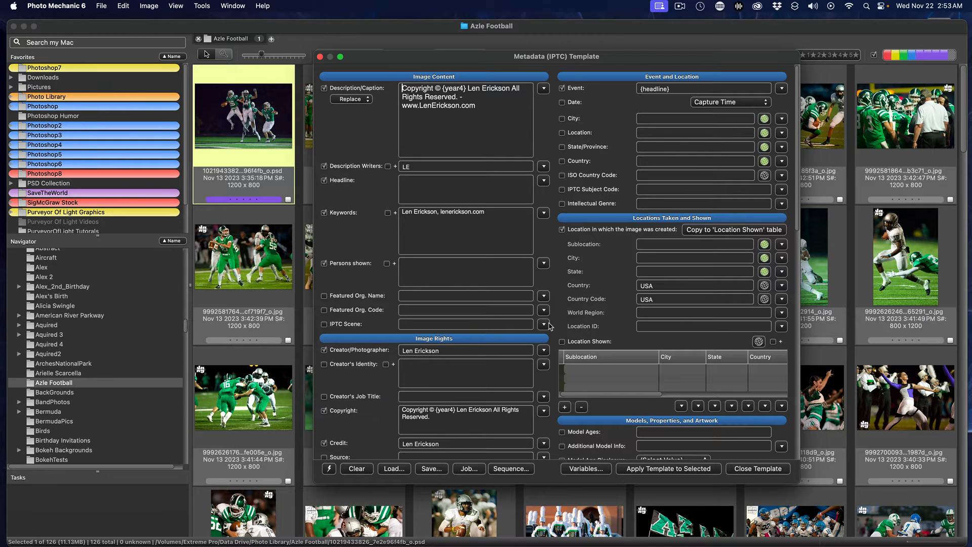
left_click(585, 469)
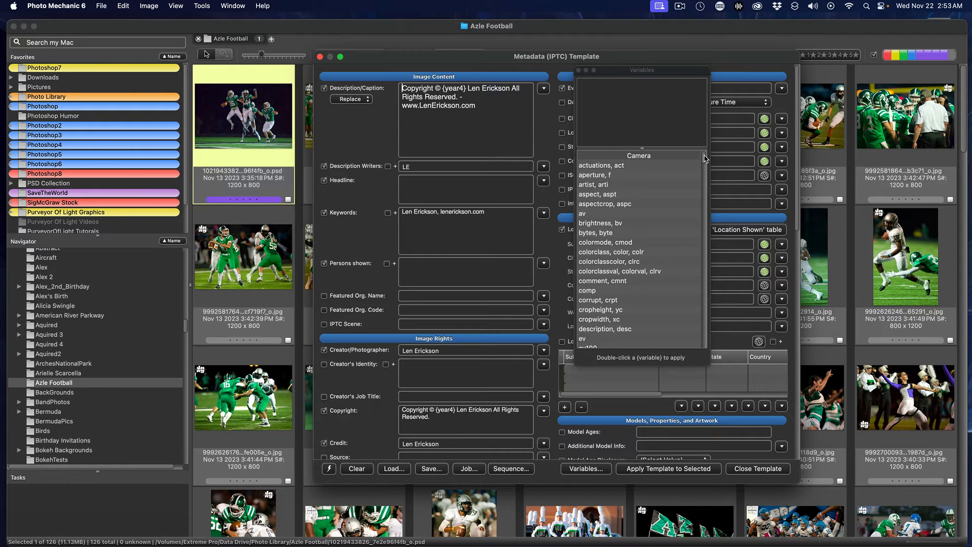
left_click_drag(705, 159, 711, 188)
left_click_drag(711, 189, 699, 292)
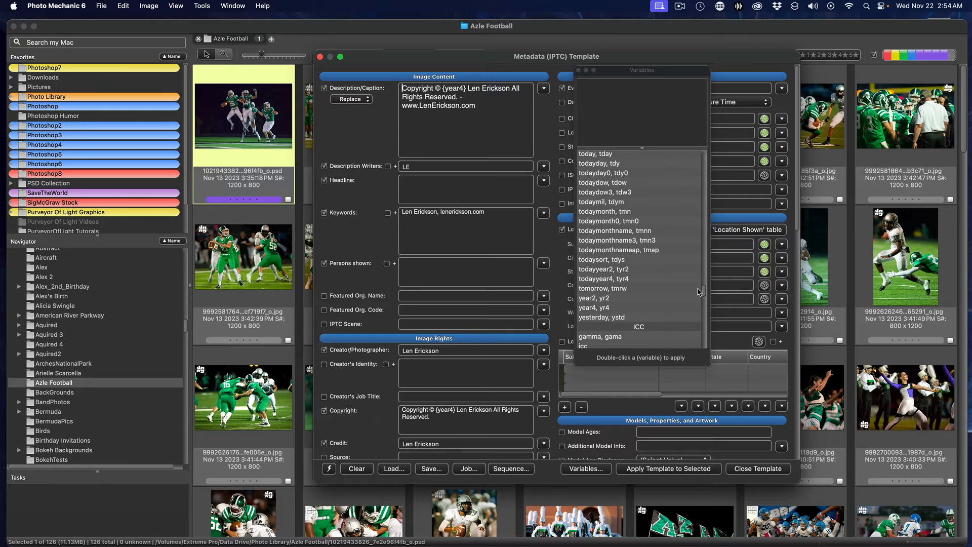
left_click(602, 309)
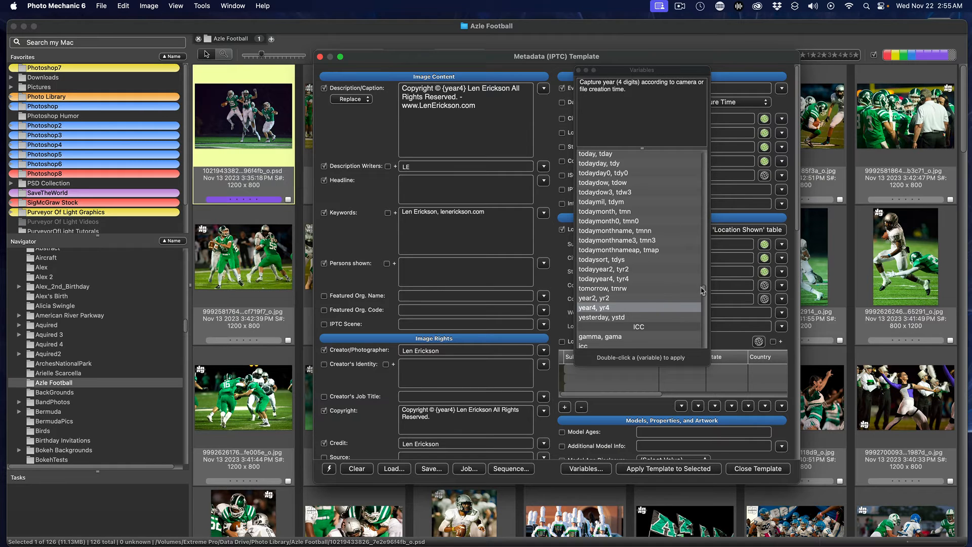
left_click_drag(703, 291, 697, 132)
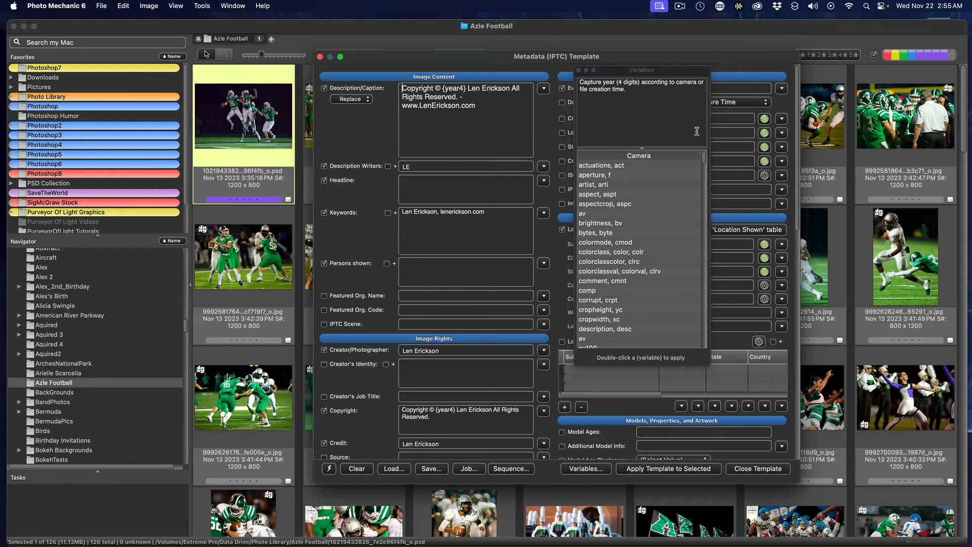
left_click(580, 70)
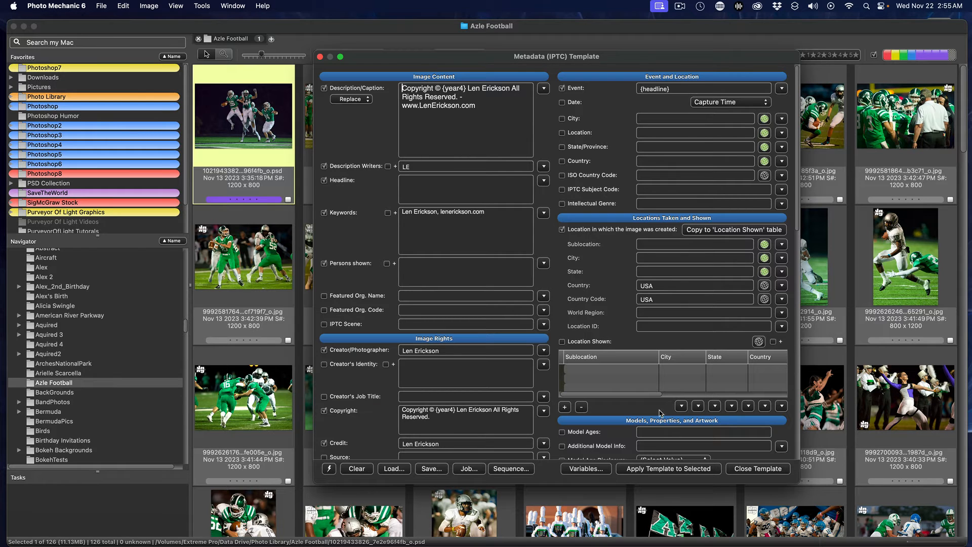
left_click(756, 469)
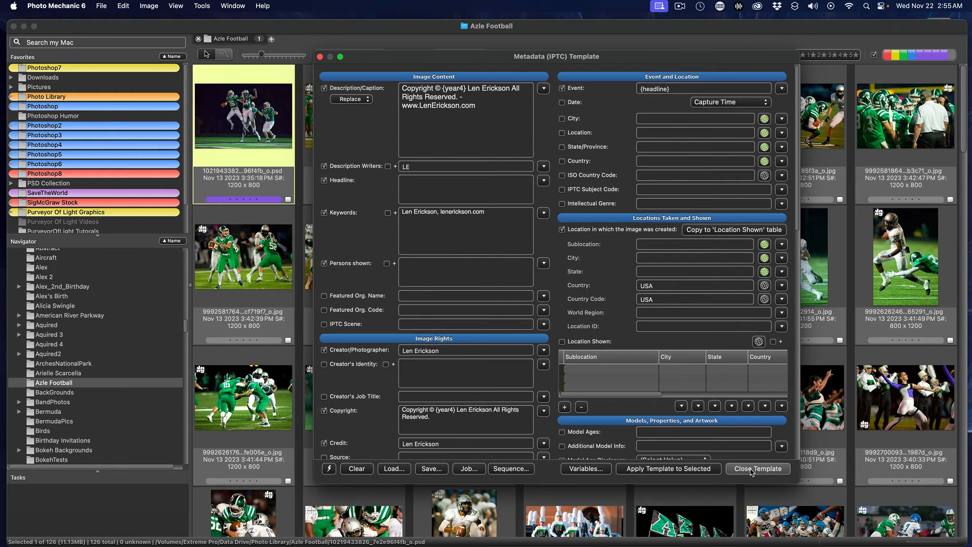
Step: Reopen the PSD photo's IPTC info, apply the metadata template again, and discard the changes
mouse_move(237, 150)
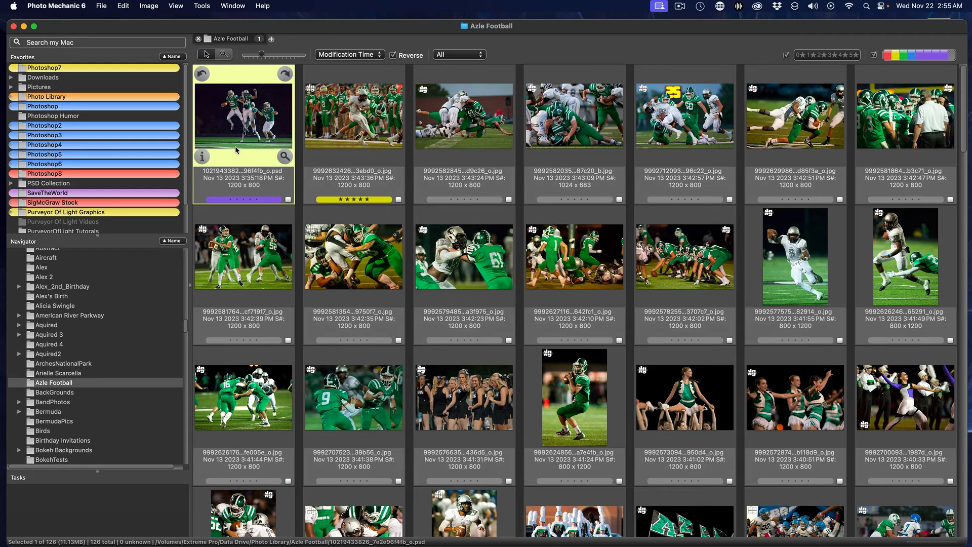
left_click(202, 157)
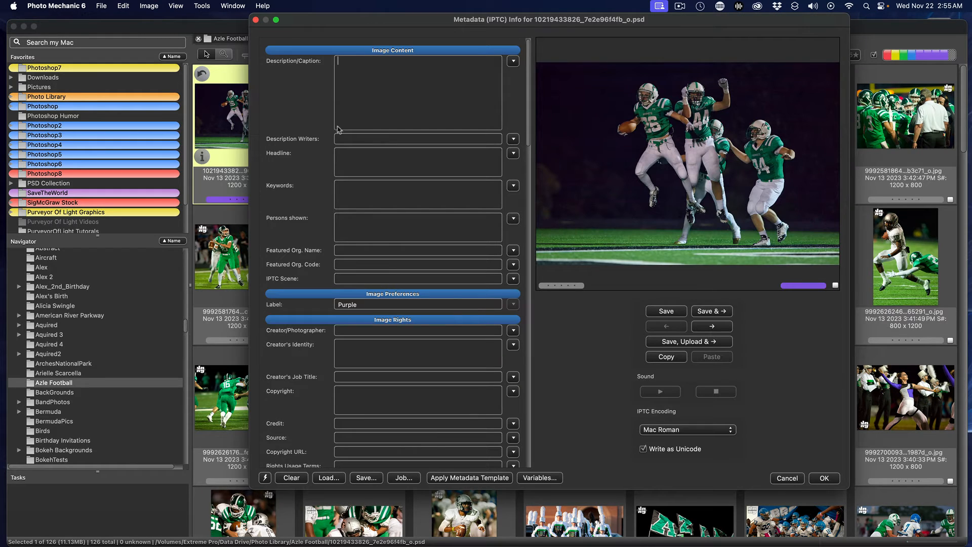
left_click(488, 479)
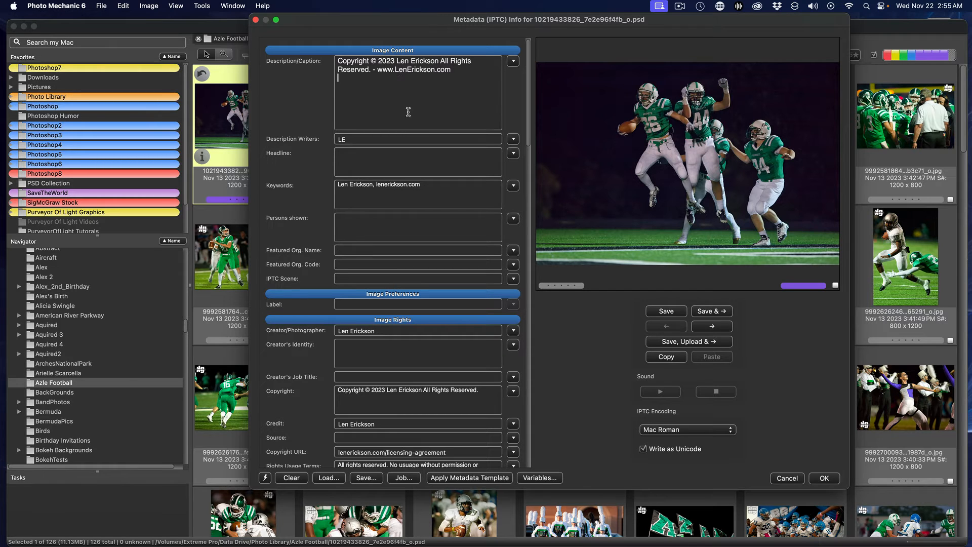
left_click(788, 478)
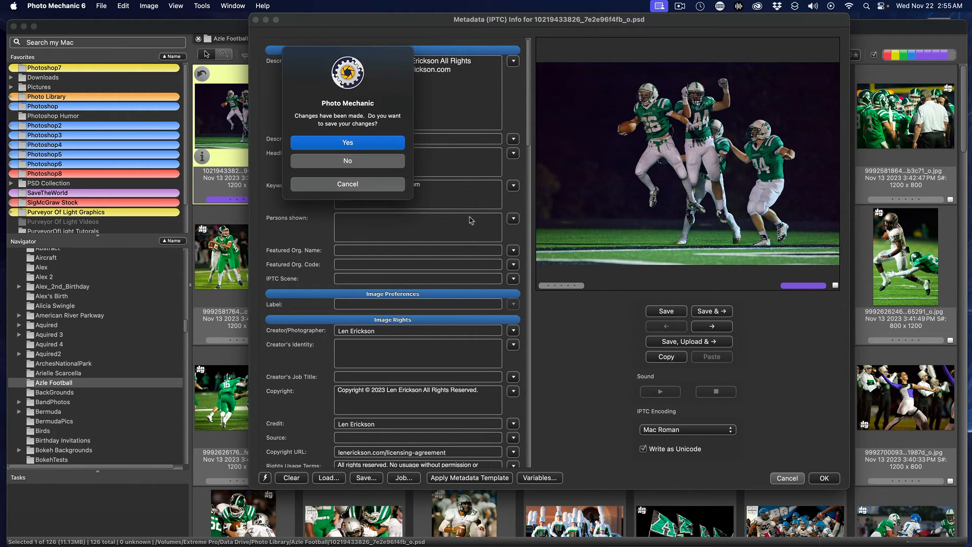
left_click(334, 161)
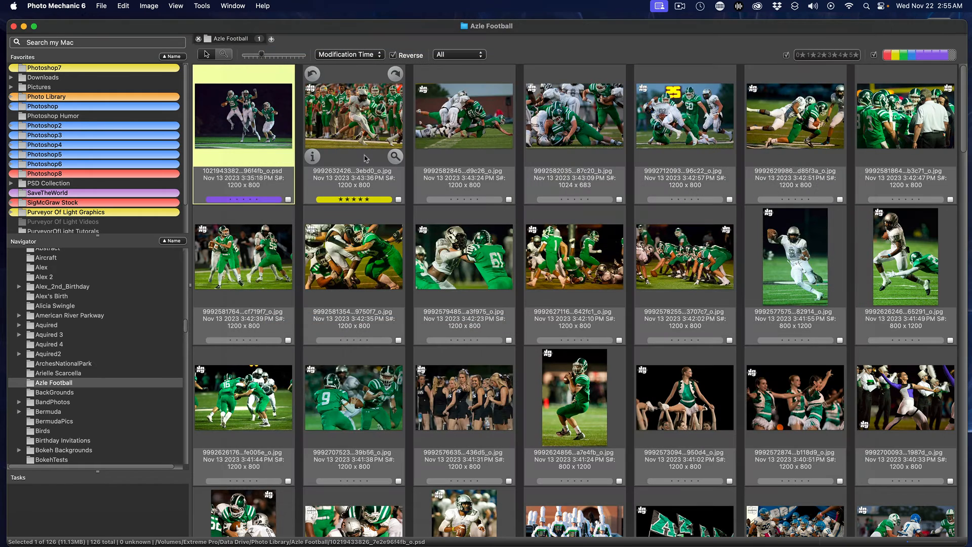
Step: Examine the IPTC info of the five-star, yellow-labelled football photo and close it
left_click(360, 128)
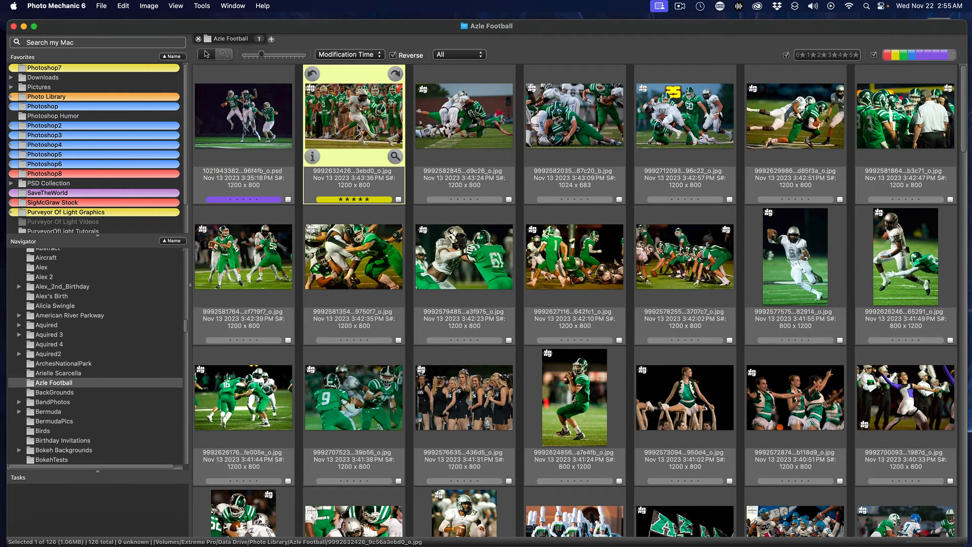
left_click(313, 157)
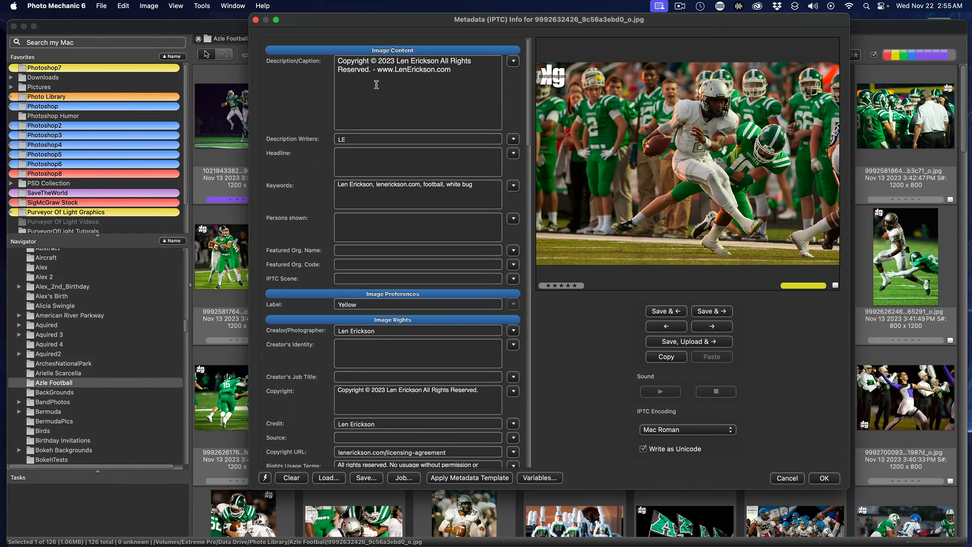
left_click(256, 21)
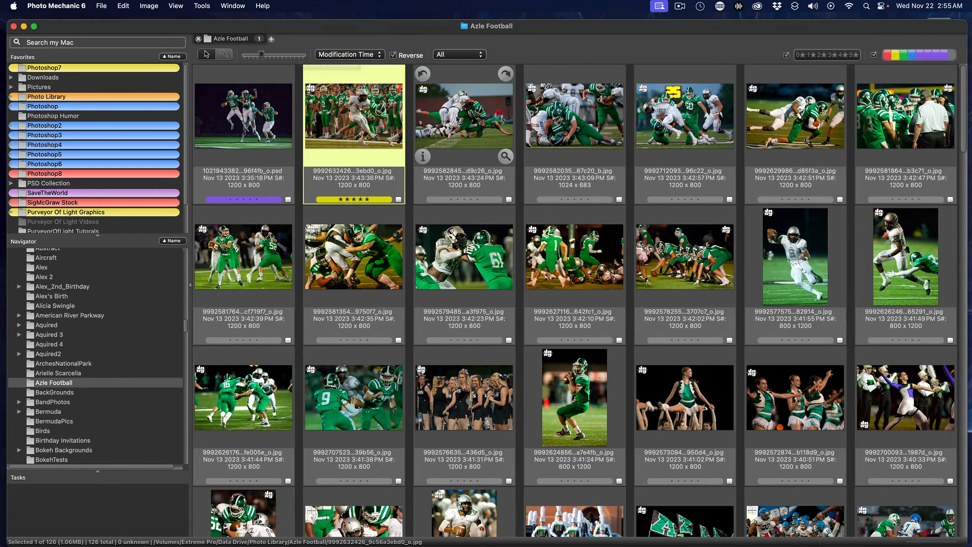
Step: Apply the metadata template to the IPTC info of the photo showing player 61, and discard the changes
left_click(460, 249)
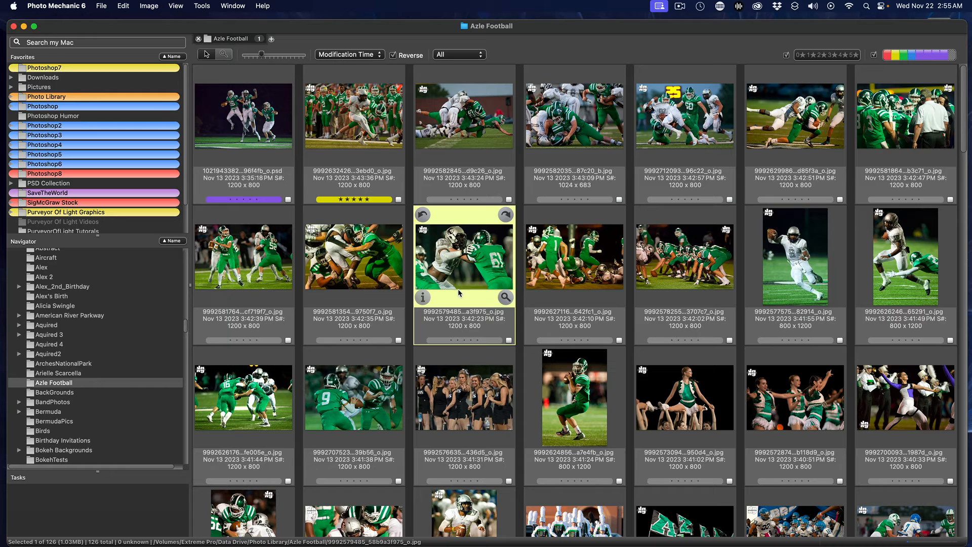
left_click(423, 298)
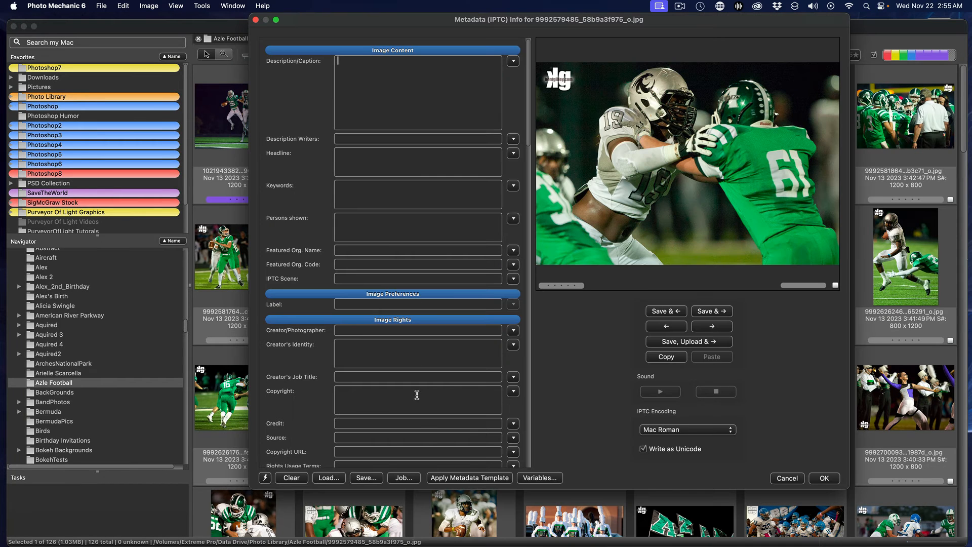
left_click(454, 477)
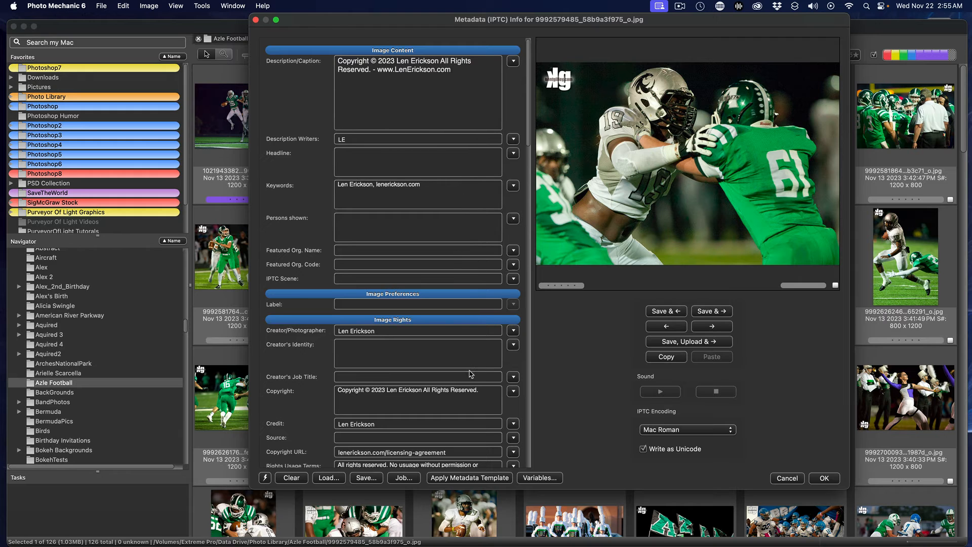
left_click(257, 20)
left_click(346, 160)
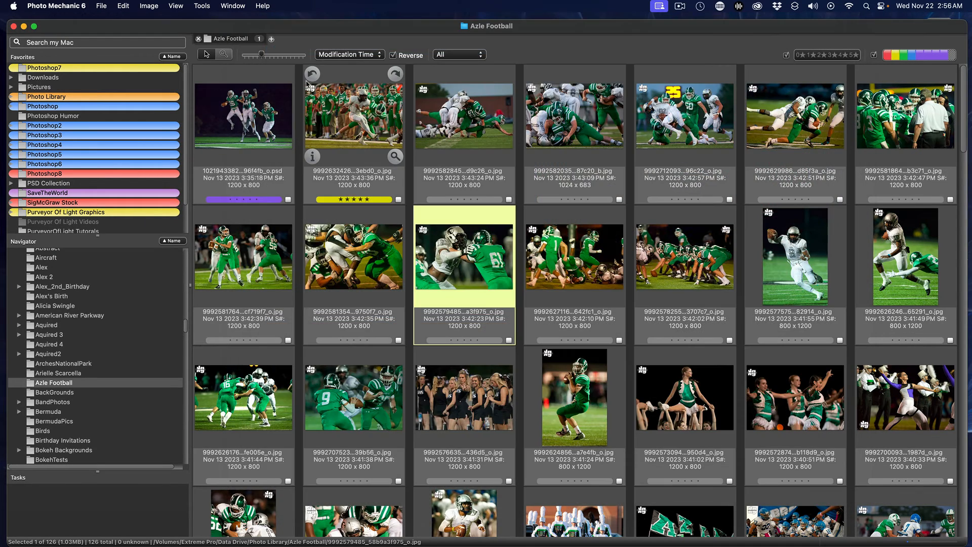
Step: Check the IPTC info of the PSD photo with the celebrating players, close it, and open the photo in the preview window
left_click(252, 95)
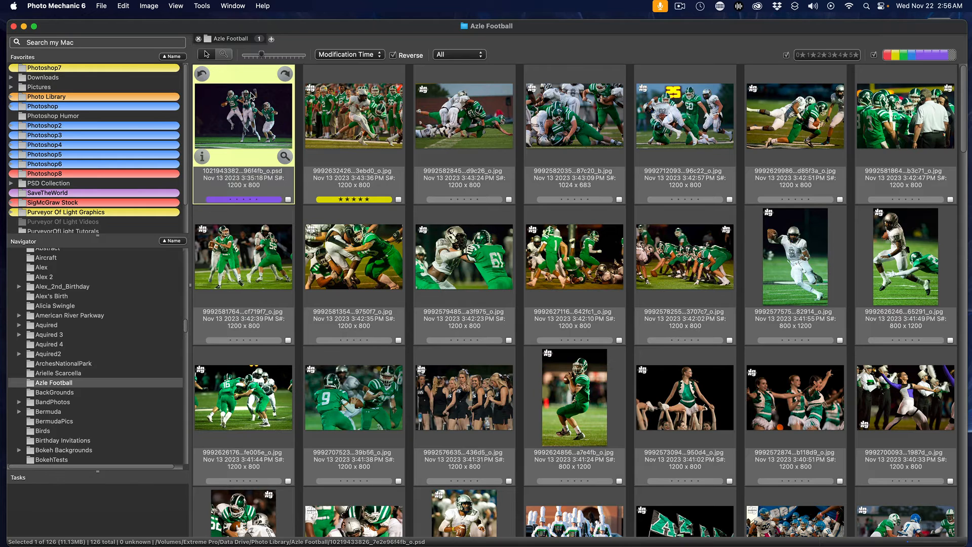
left_click(202, 157)
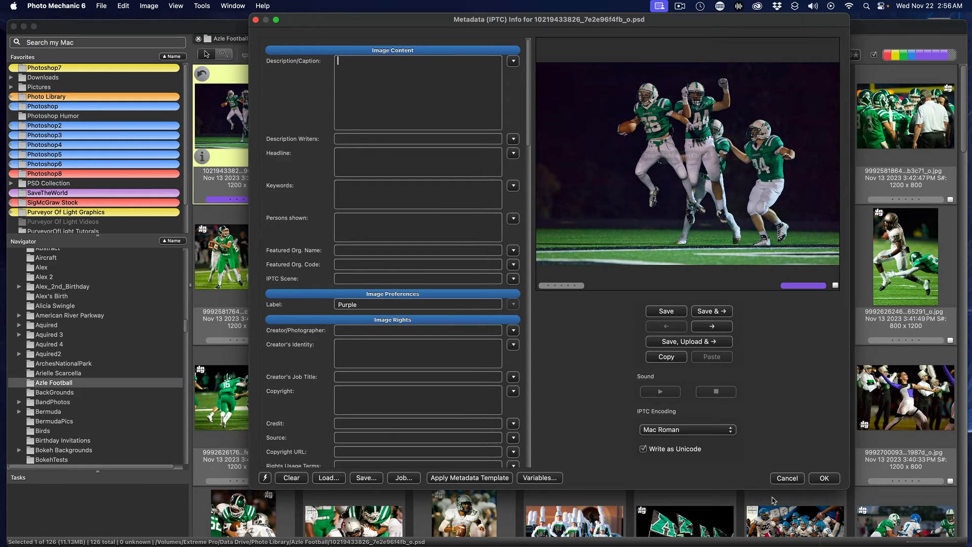
left_click(788, 478)
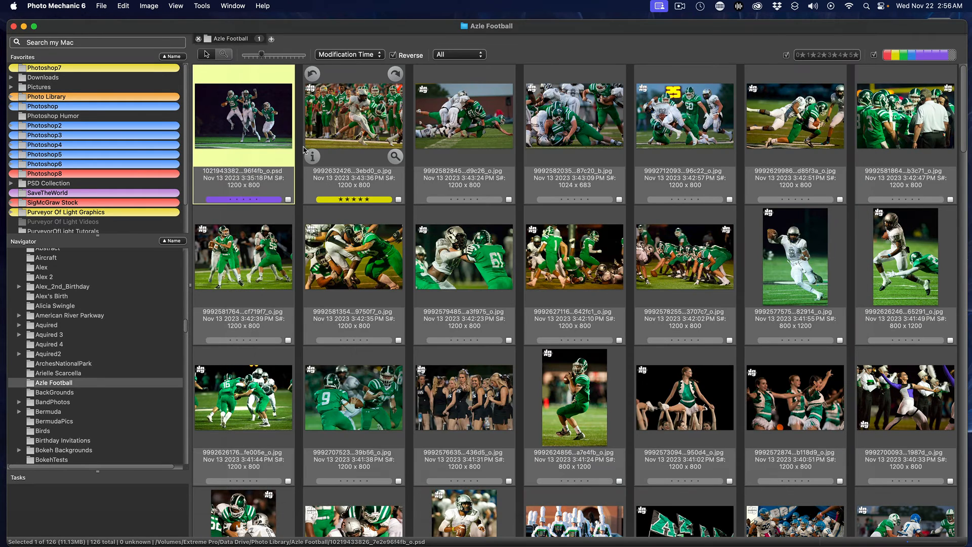
double_click(248, 115)
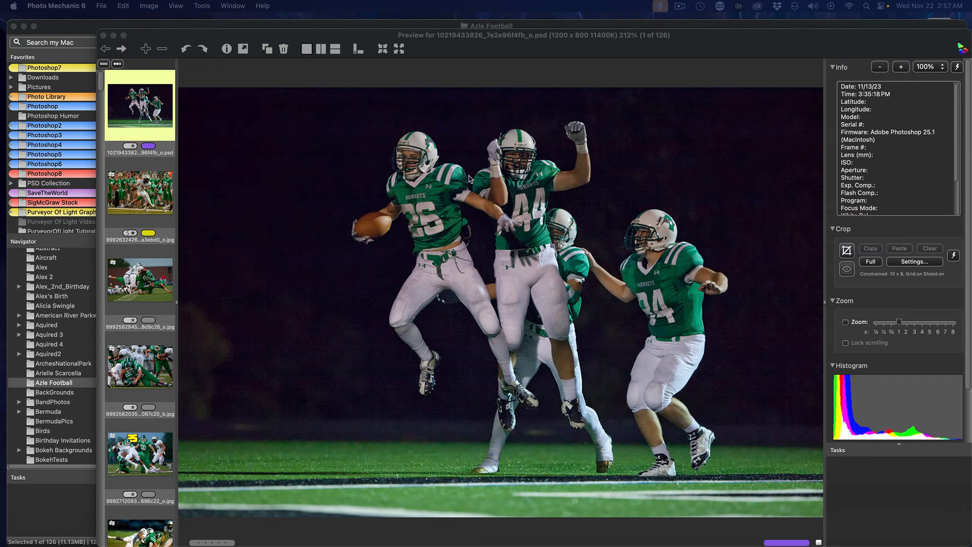
Step: Switch to Safari with a new browser window and move it toward the middle of the screen
mouse_move(446, 532)
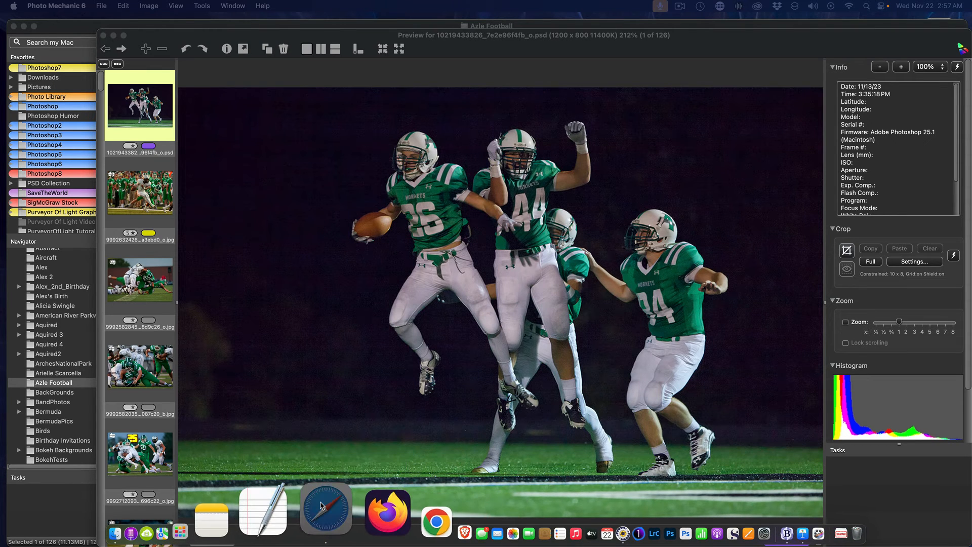
right_click(324, 508)
left_click(369, 389)
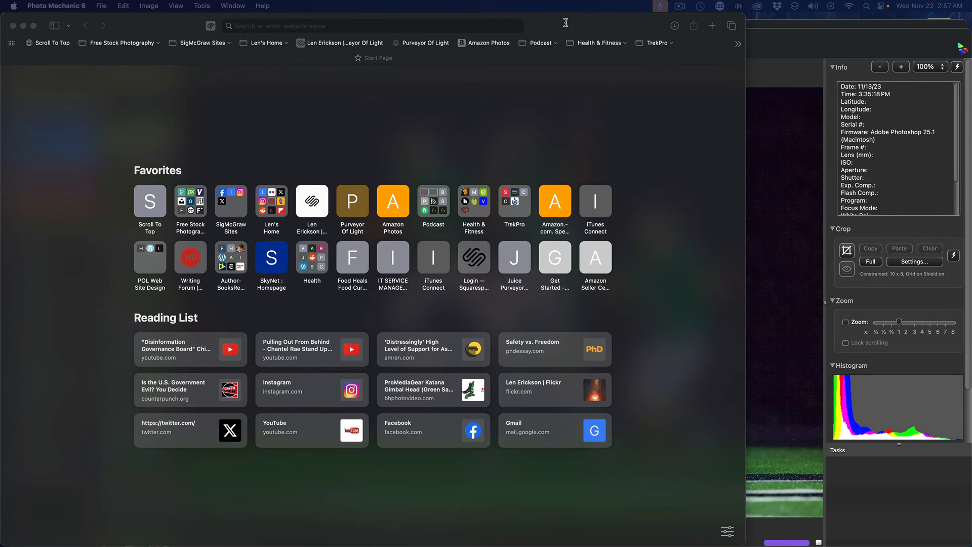
left_click_drag(565, 23, 705, 23)
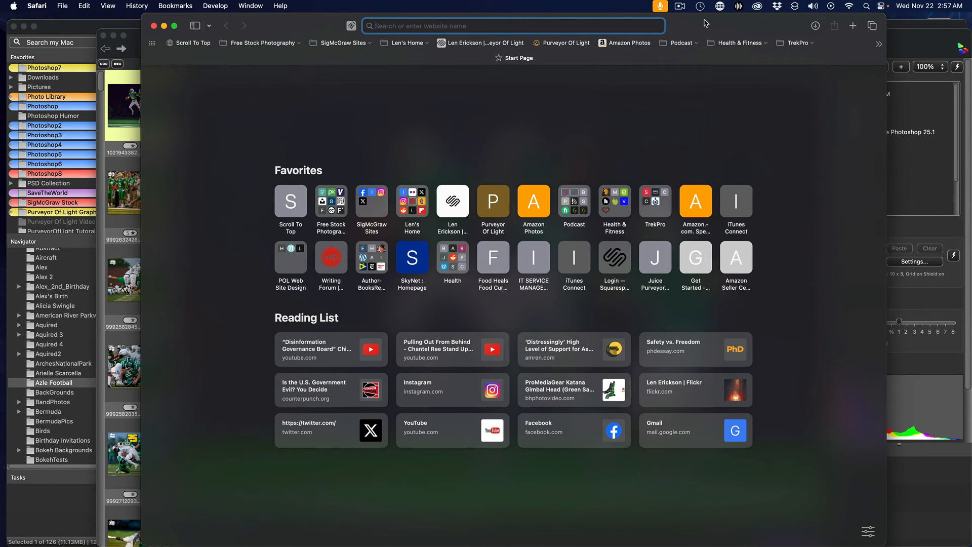
type("code")
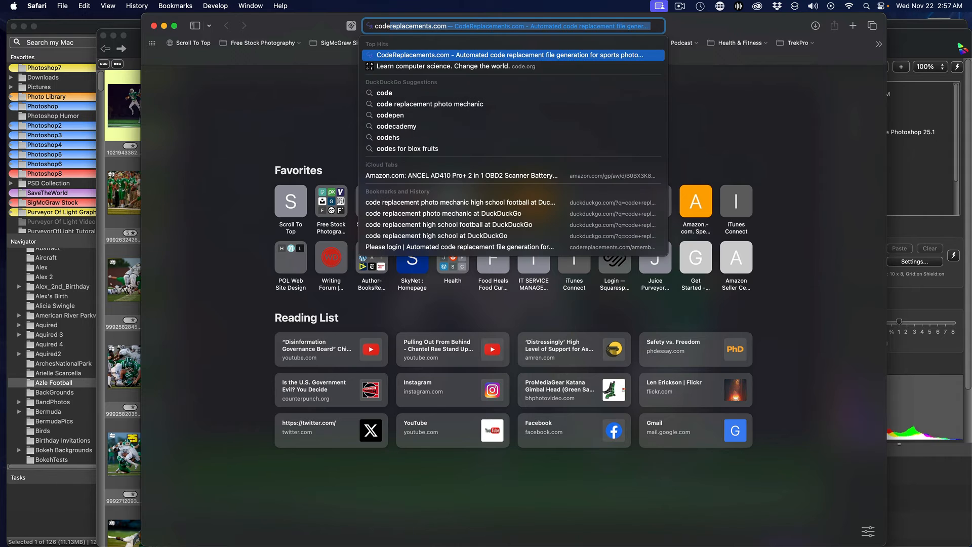
key("BackSpace")
key("BackSpace")
key("BackSpace")
key("BackSpace")
key("BackSpace")
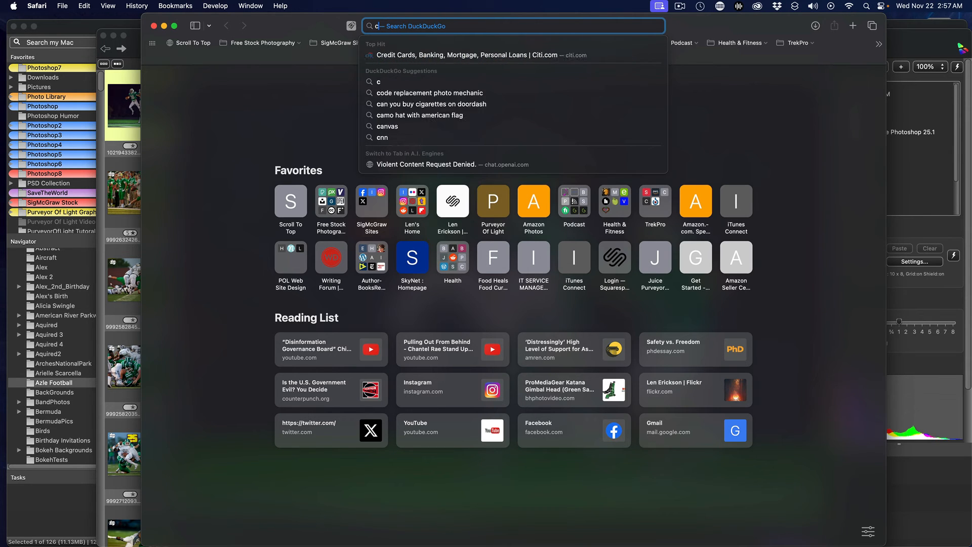
Step: Search the web for "azle high school football roster"
type("roster")
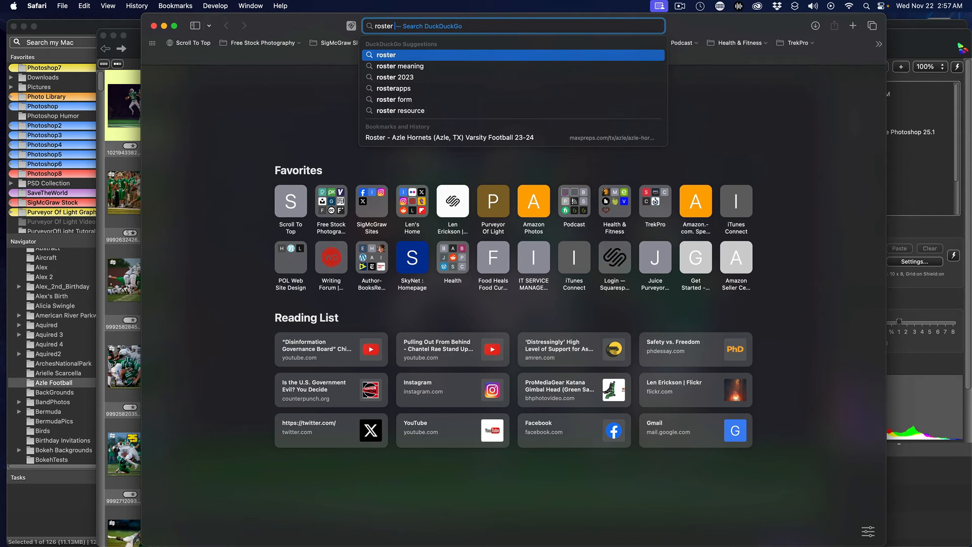
type(" azle")
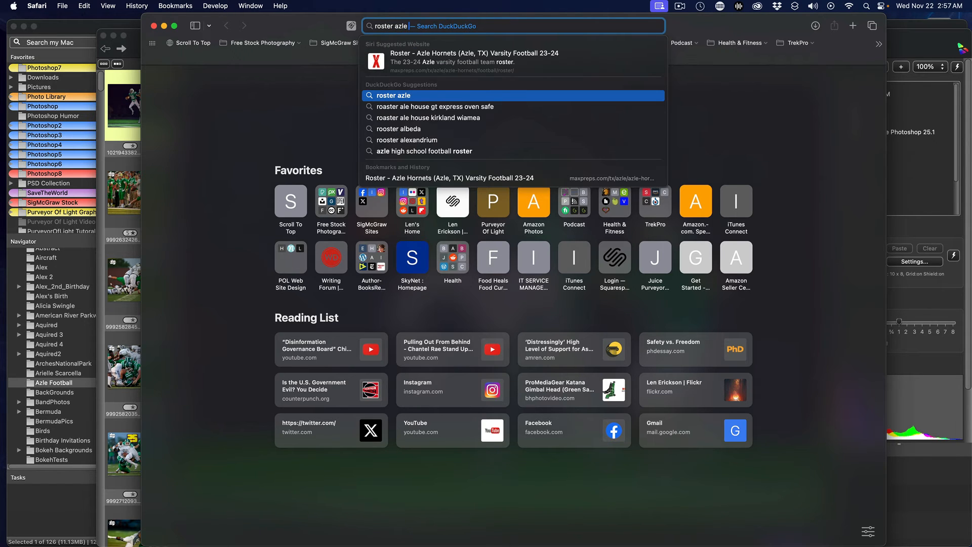
type(" high")
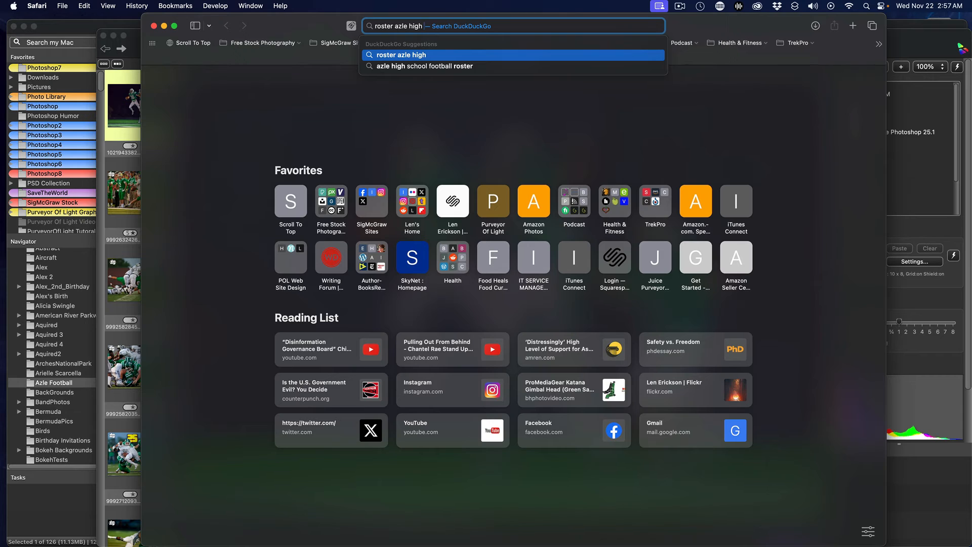
type(" sch")
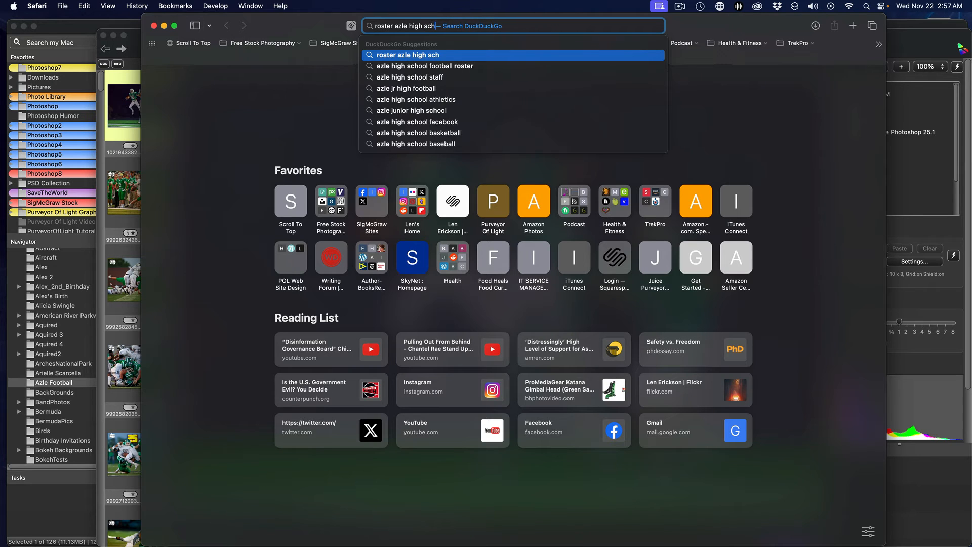
type("ool football roster")
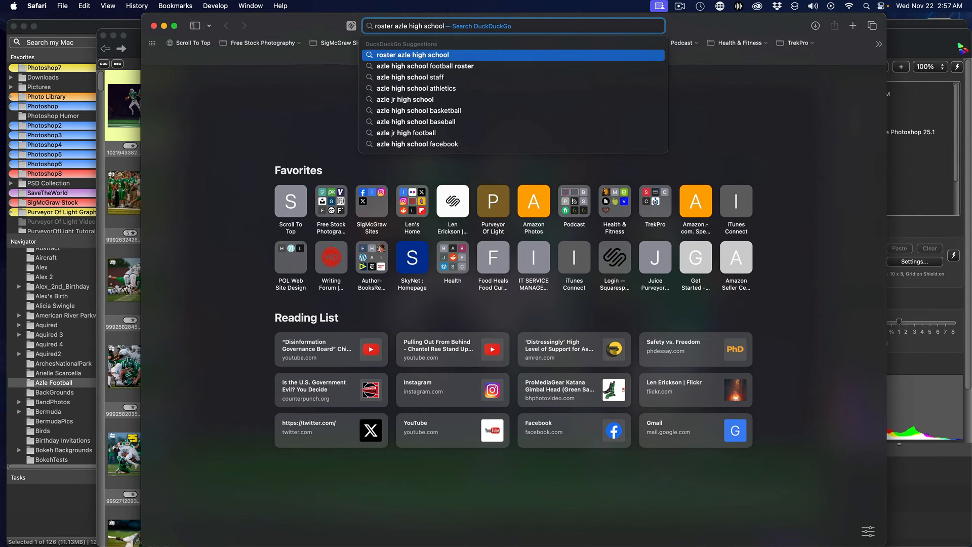
left_click(476, 67)
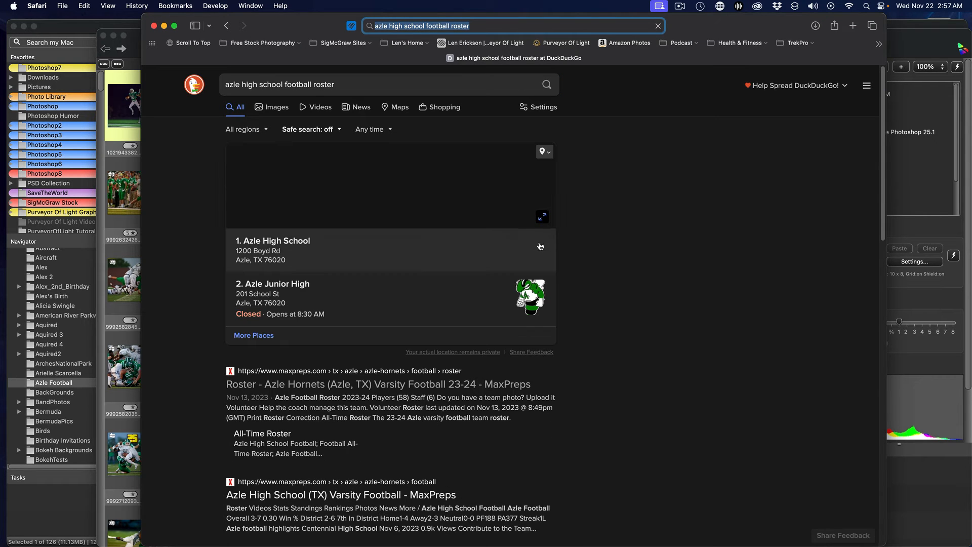
Step: Open the Azle Hornets varsity football roster on MaxPreps, look through the numbered player list, and close the browser window
left_click(358, 400)
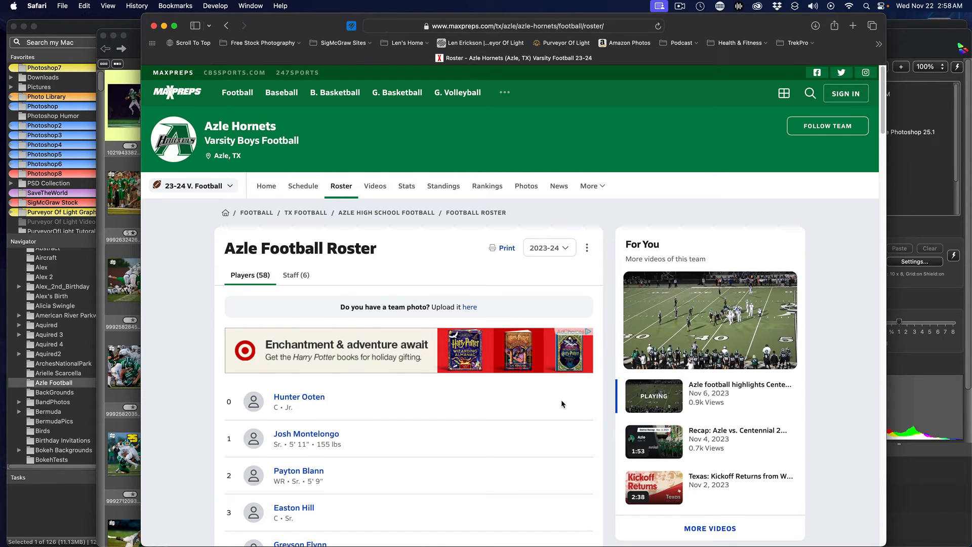
scroll(562, 400, "down", 1)
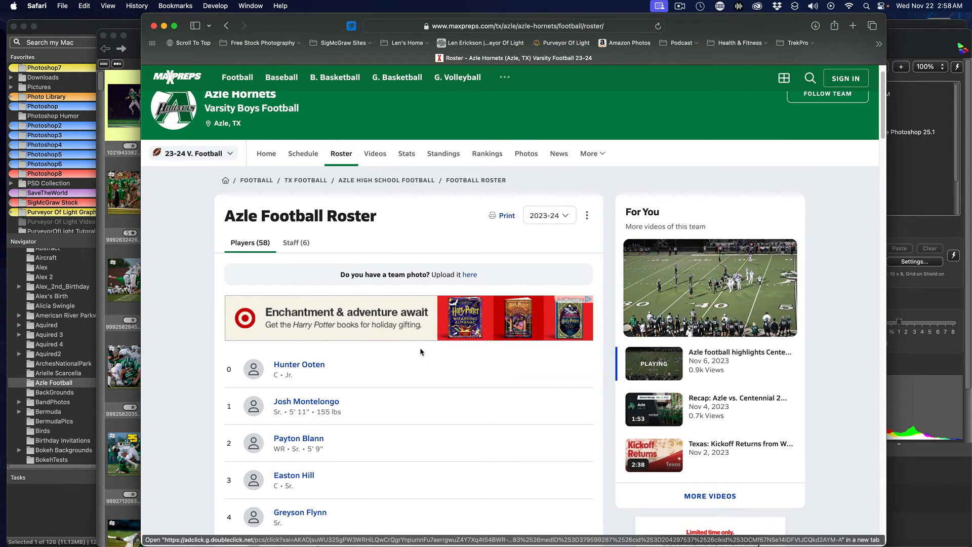
scroll(467, 363, "down", 1)
scroll(469, 364, "down", 6)
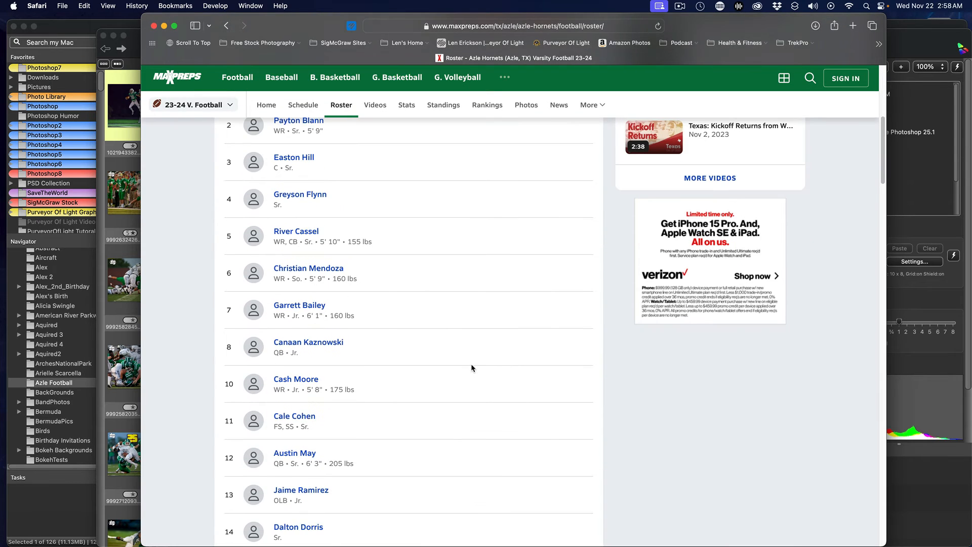
scroll(310, 228, "down", 7)
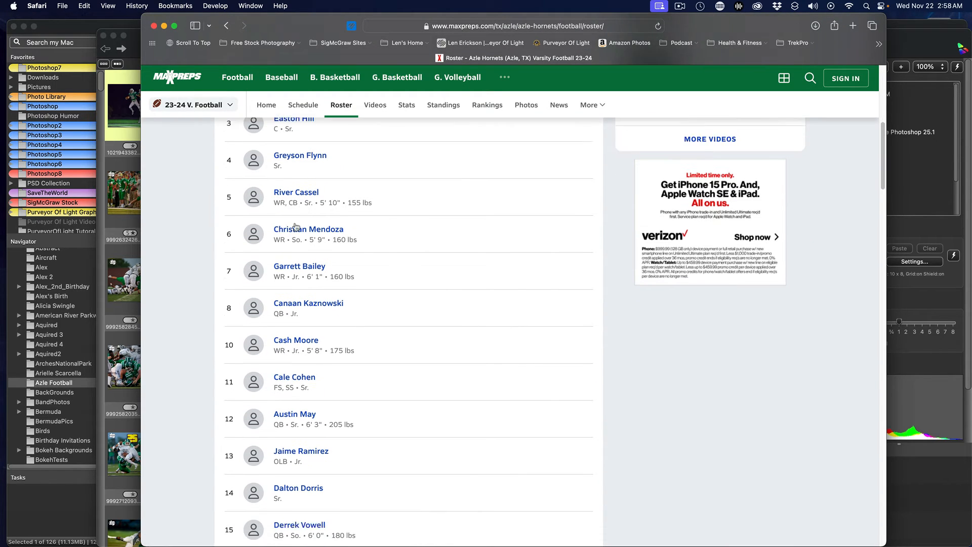
scroll(339, 265, "down", 15)
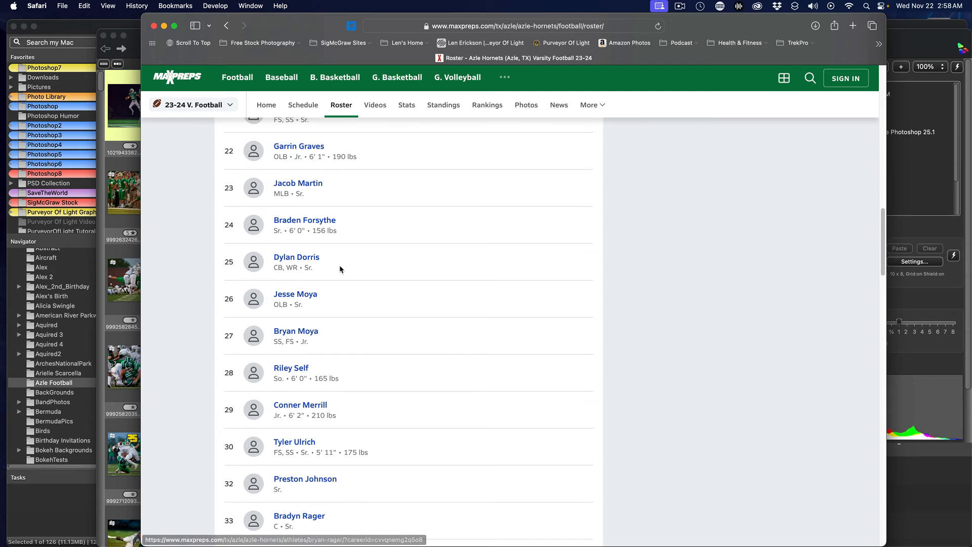
scroll(370, 273, "down", 15)
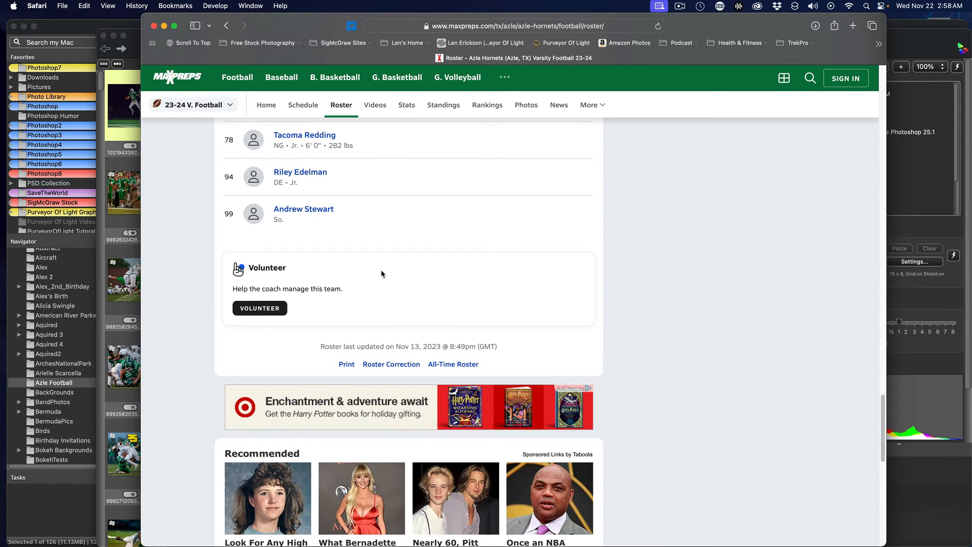
scroll(381, 269, "up", 20)
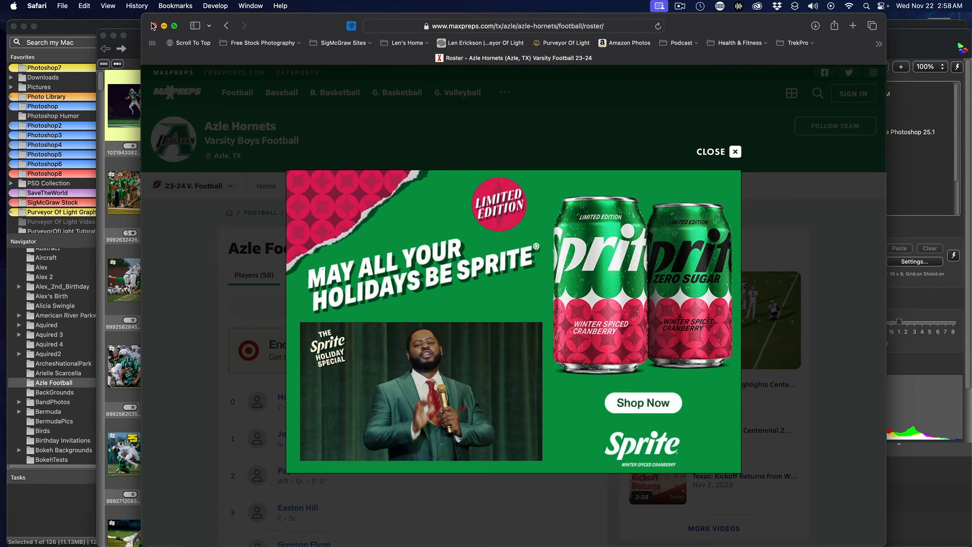
left_click(152, 25)
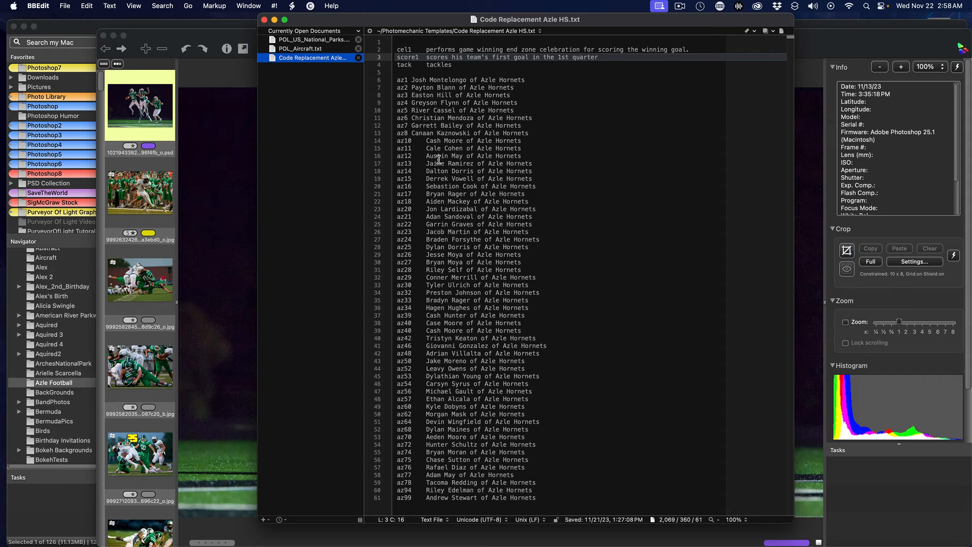
Step: Compare Code Replacement Azle HS.txt with the photo, placing the cursor on the az26 line, and move the text window back over the photo
left_click_drag(528, 19, 826, 19)
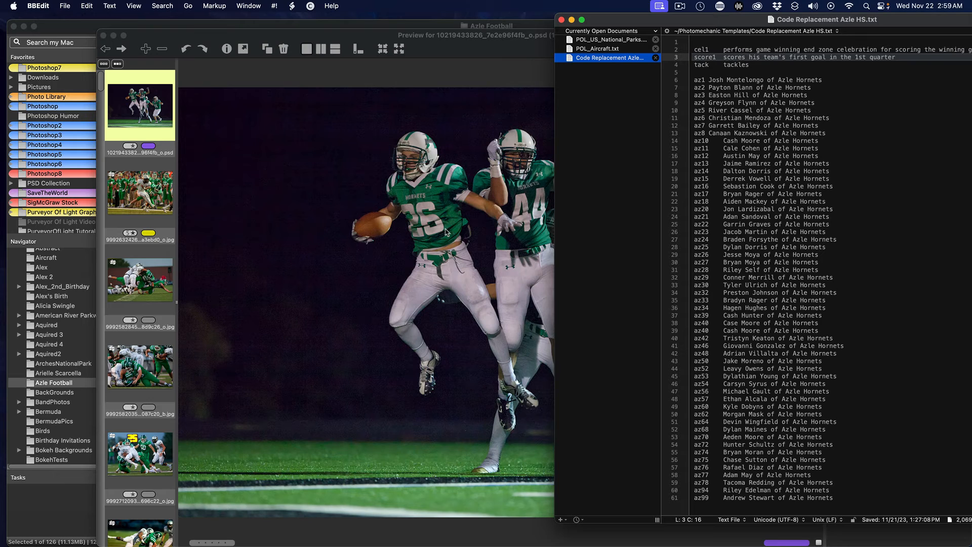
left_click(699, 256)
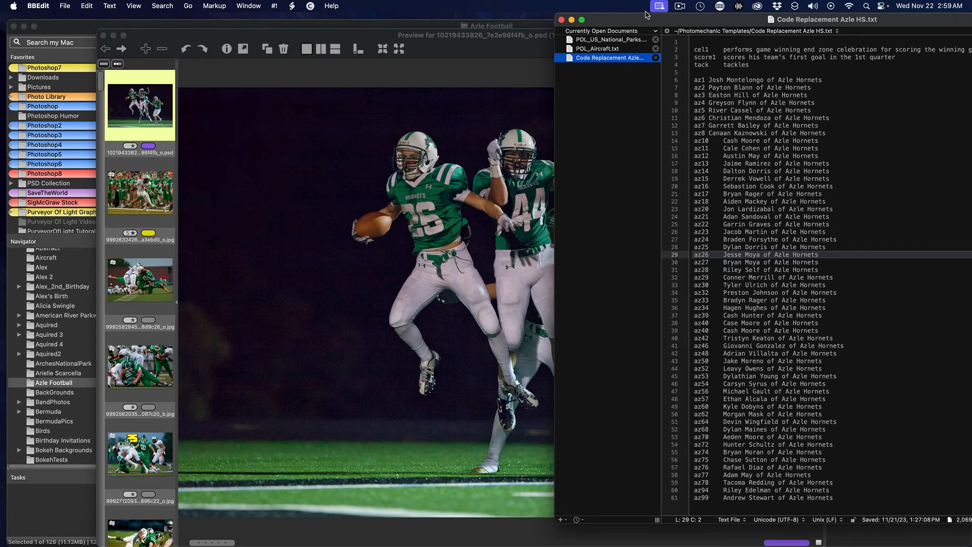
left_click_drag(648, 20, 416, 5)
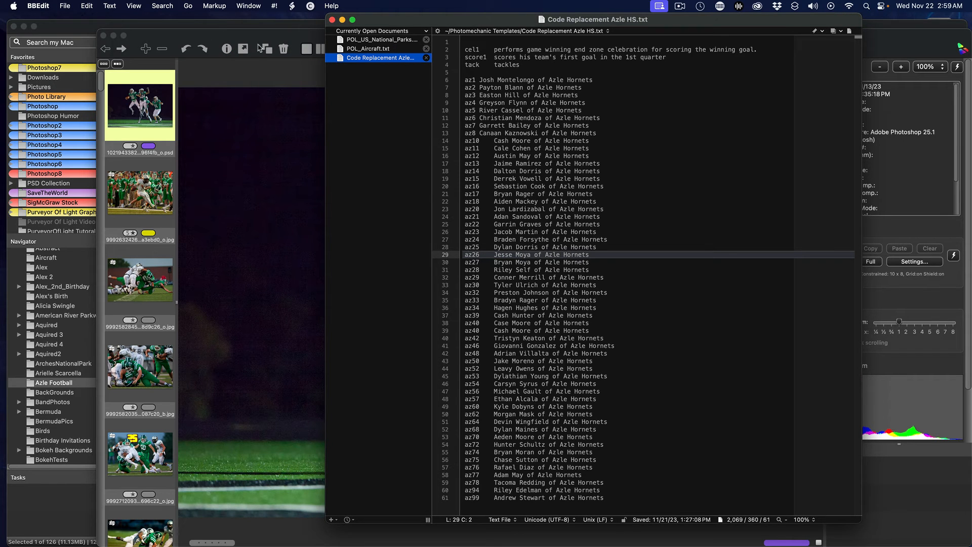
Step: Return to Photo Mechanic, check the files listed in the Code Replacement settings, and accept them
left_click(256, 27)
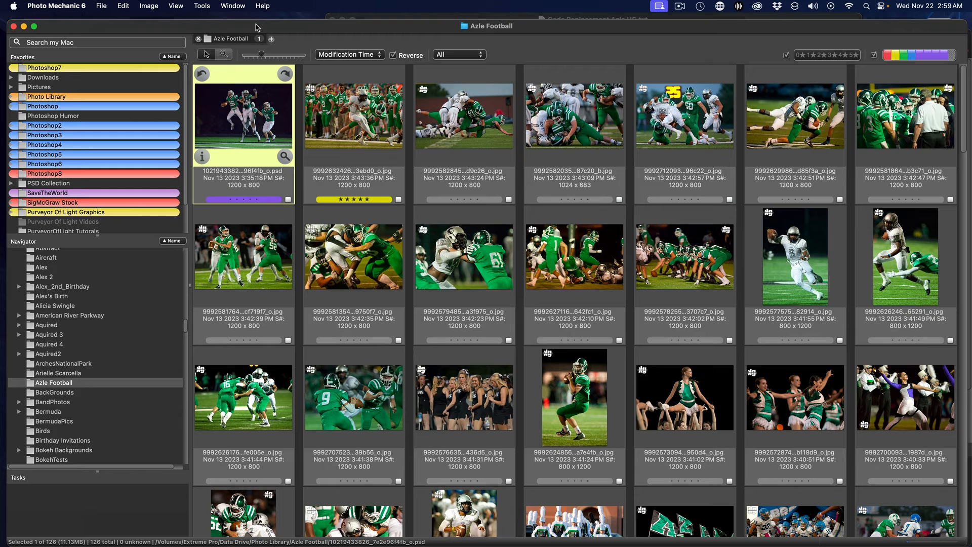
left_click(101, 6)
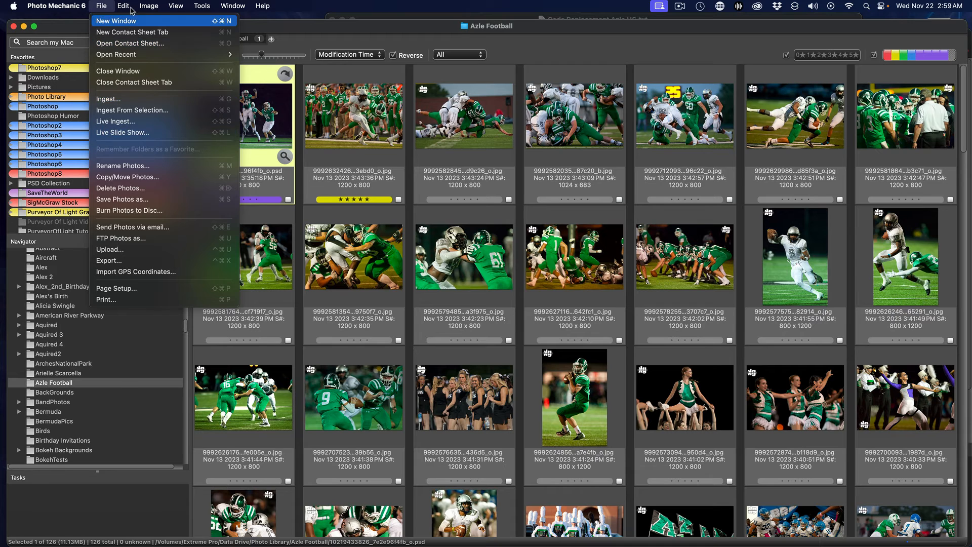
mouse_move(124, 6)
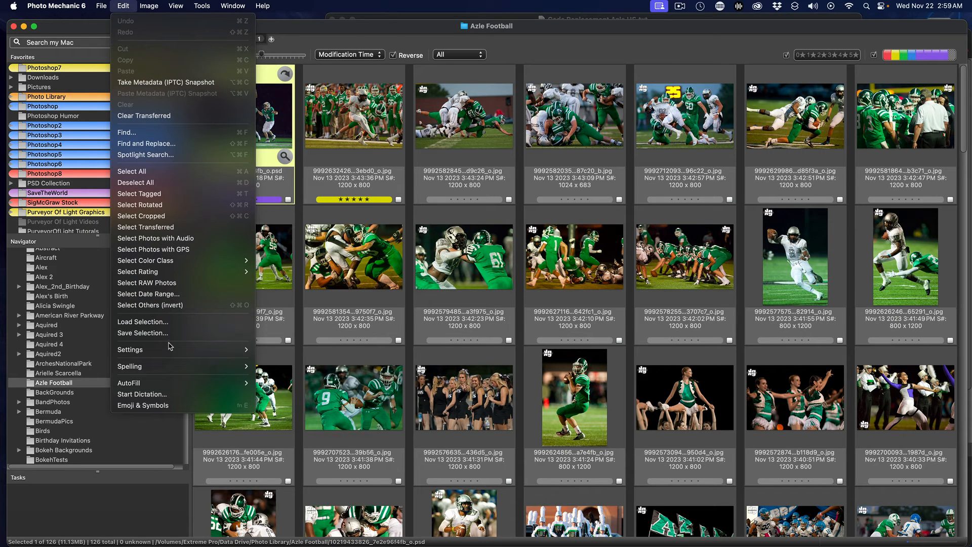
mouse_move(170, 350)
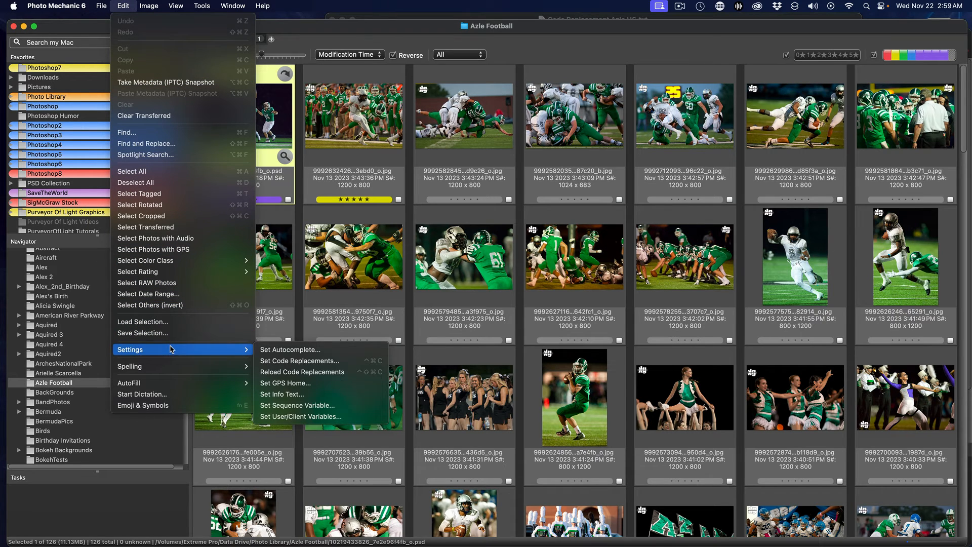
left_click(309, 364)
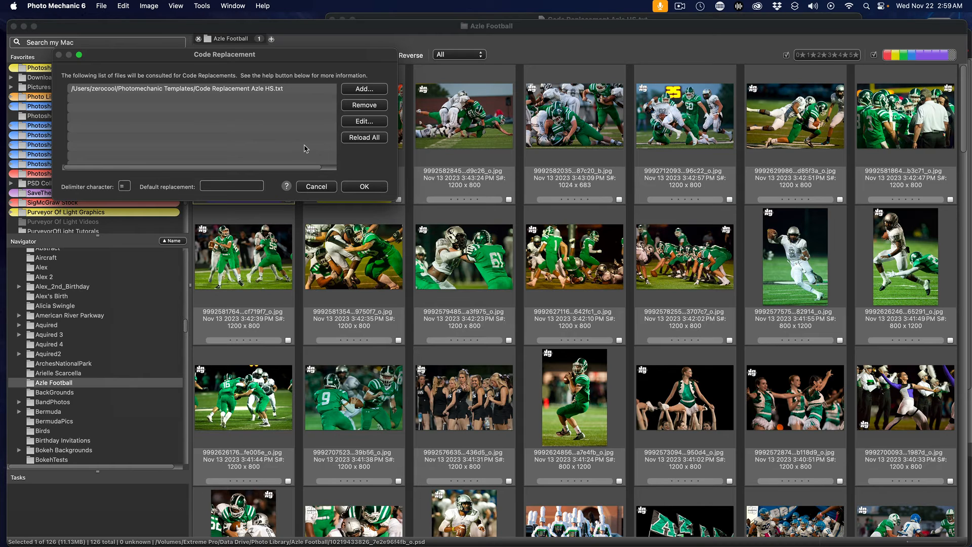
left_click(365, 187)
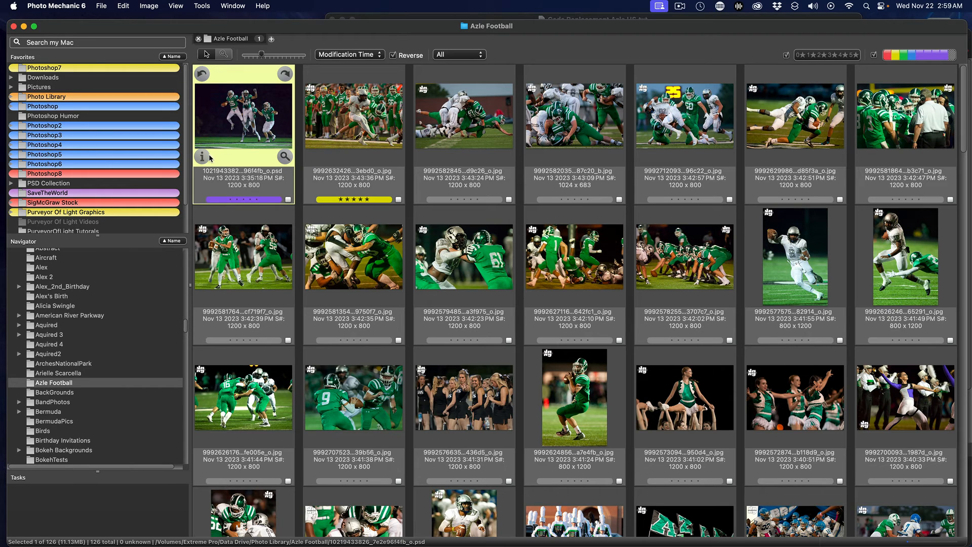
Step: Open the PSD photo's IPTC info, apply the metadata template, and add a new line above the caption's copyright text
left_click(203, 157)
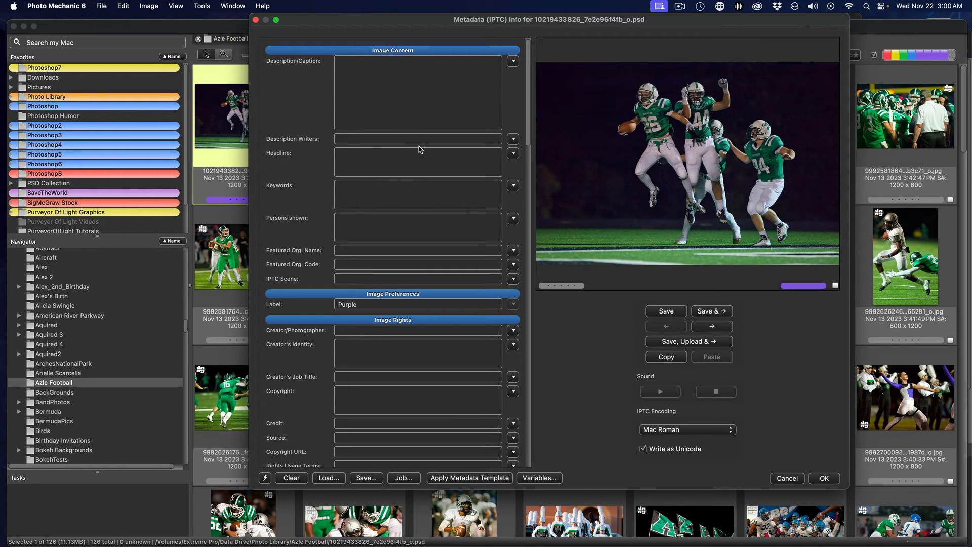
left_click(479, 478)
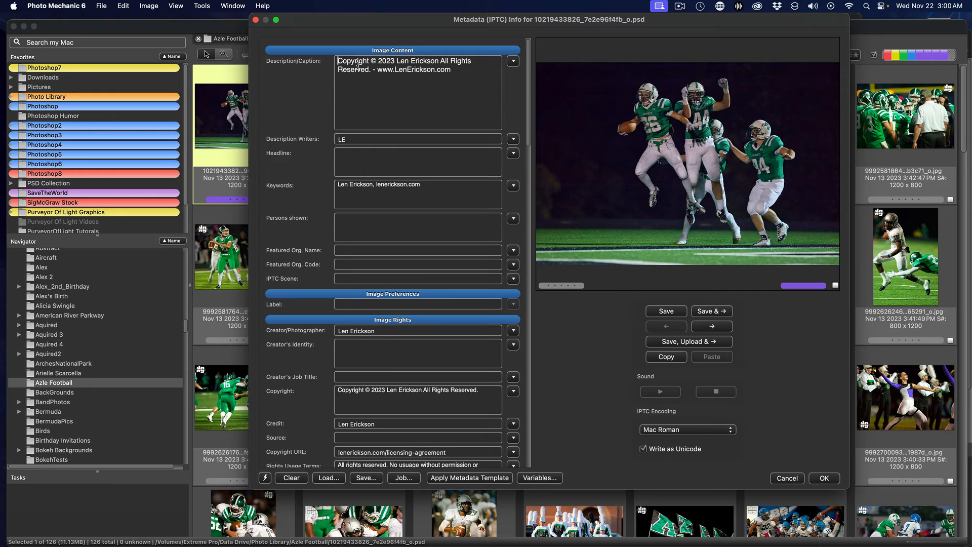
key("Return")
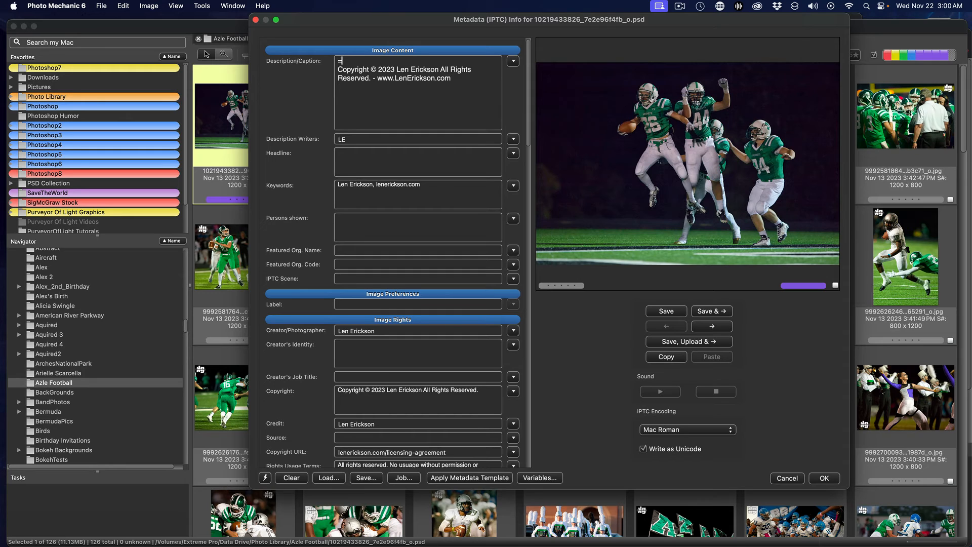
Step: Enter the replacement codes =az26= and =cel1= at the start of the caption, followed by a blank line before the copyright text
type("az")
type("26")
type("=")
type("=")
type("cel")
type("1")
type("=")
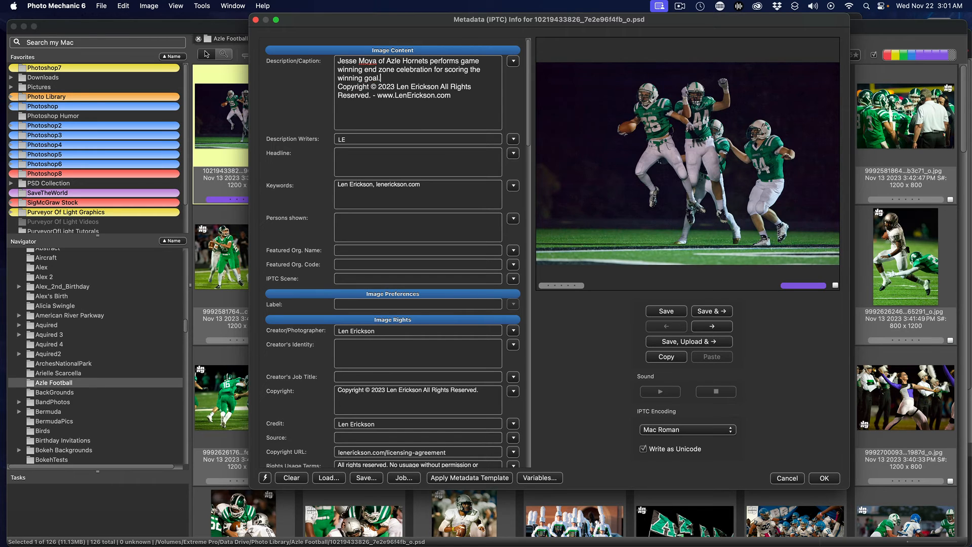
key("Return")
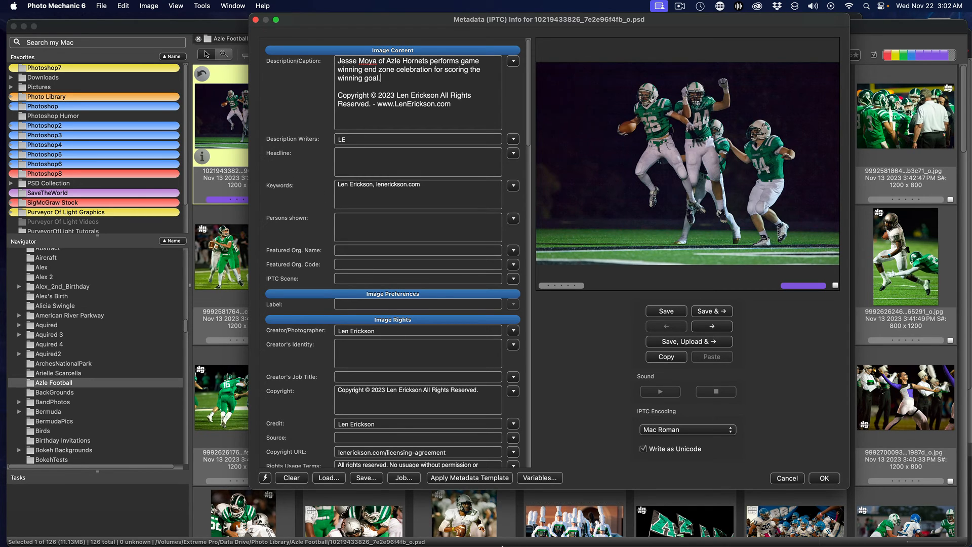
Step: Switch to BBEdit to examine the codes in Code Replacement Azle HS.txt
mouse_move(512, 545)
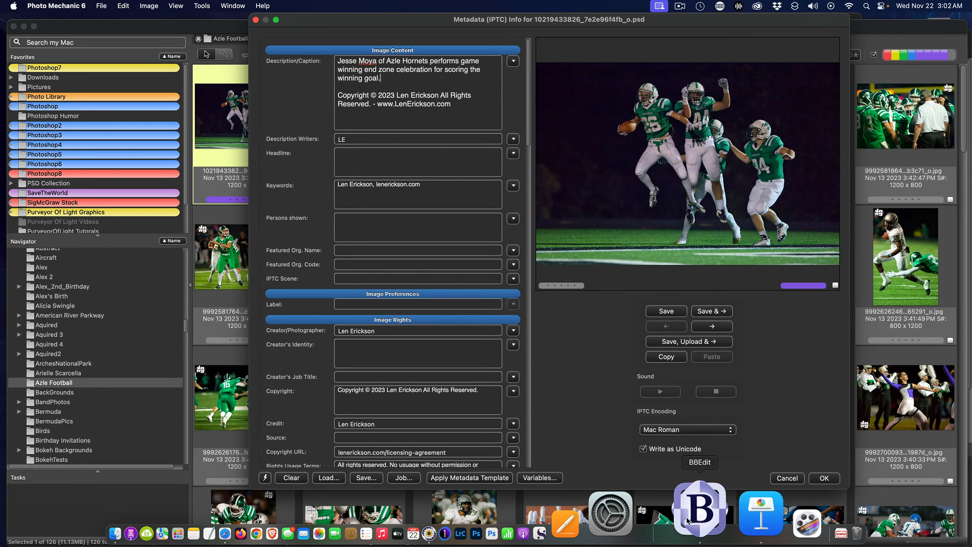
key("super+Tab")
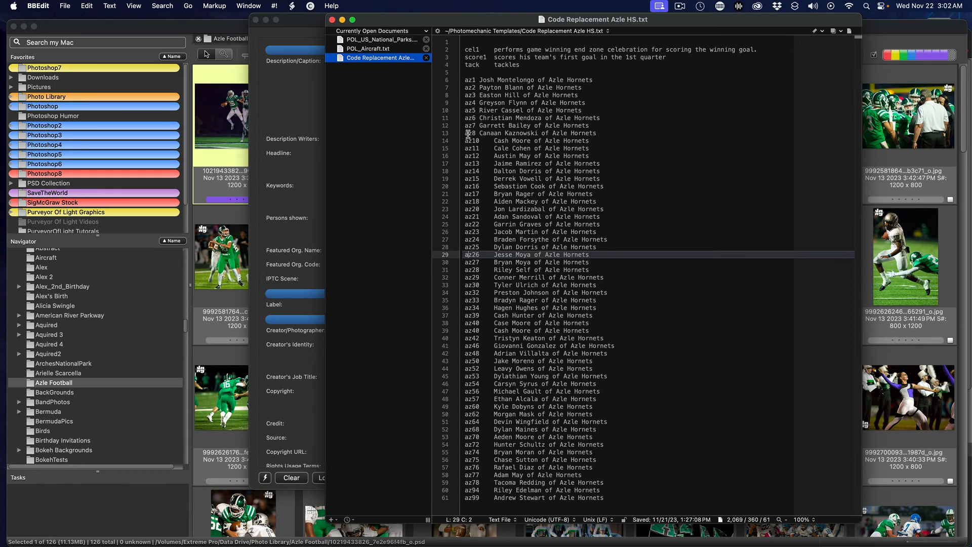
Step: Examine the az10 code and the team name on its line in the Azle HS code replacement list
left_click_drag(464, 141, 476, 140)
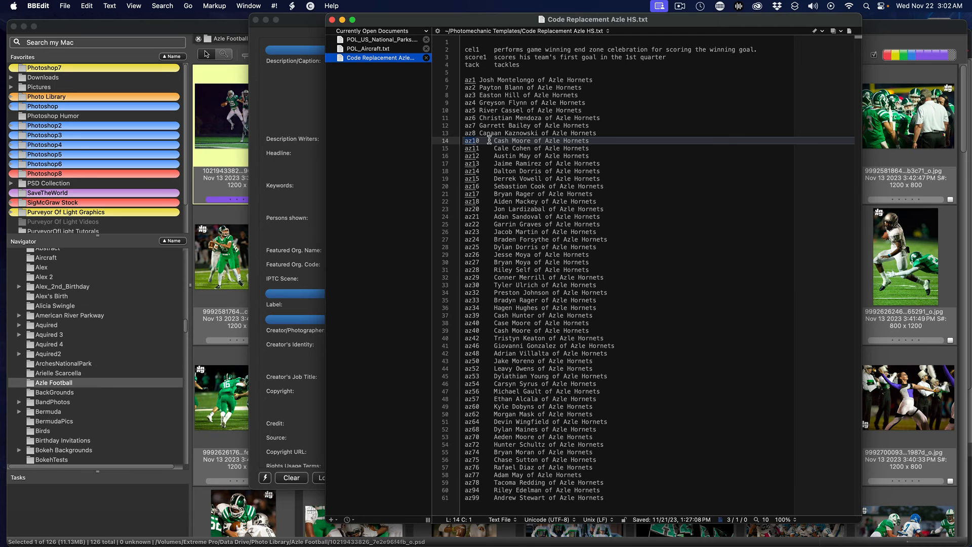
double_click(572, 141)
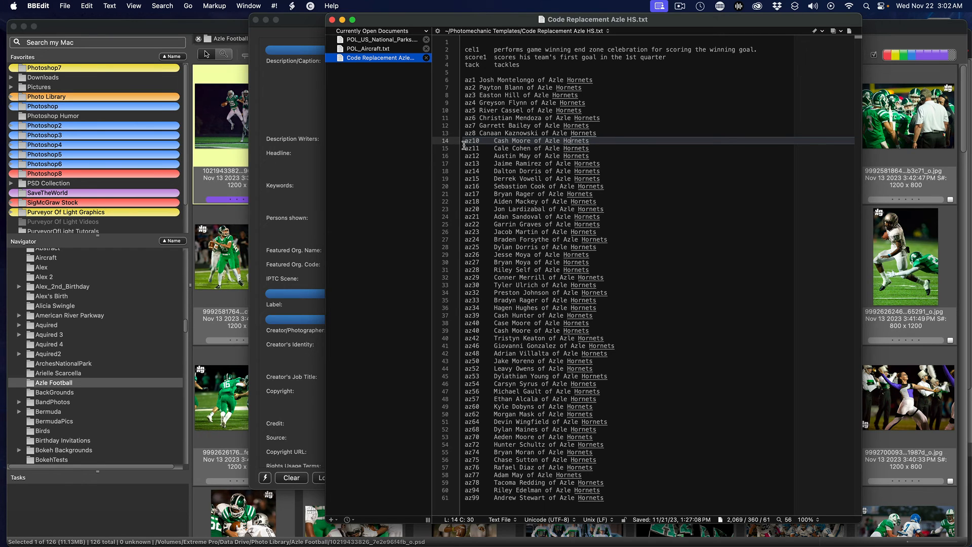
Step: Return to Photo Mechanic, accept the PSD photo's IPTC info with its expanded caption, and bring the photo's preview window to the front
left_click(296, 18)
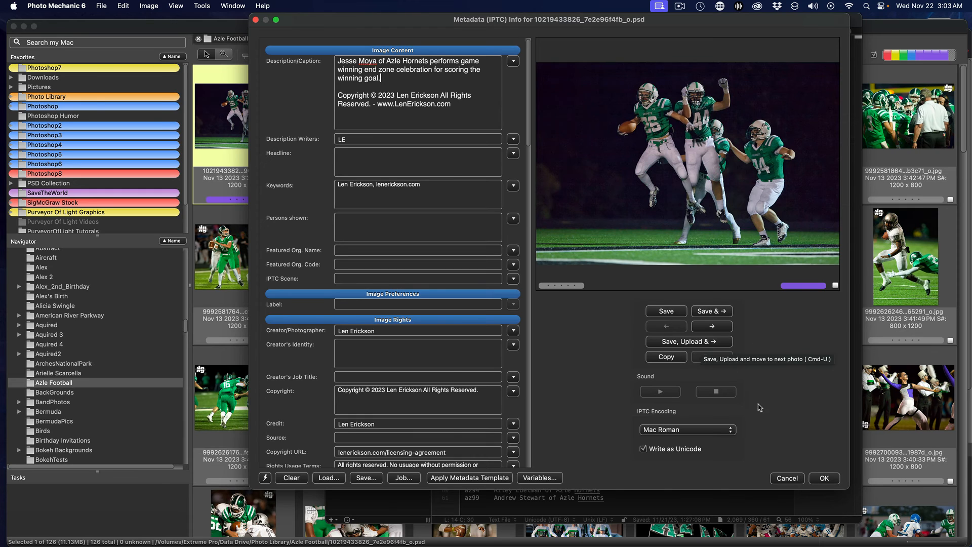
left_click(823, 479)
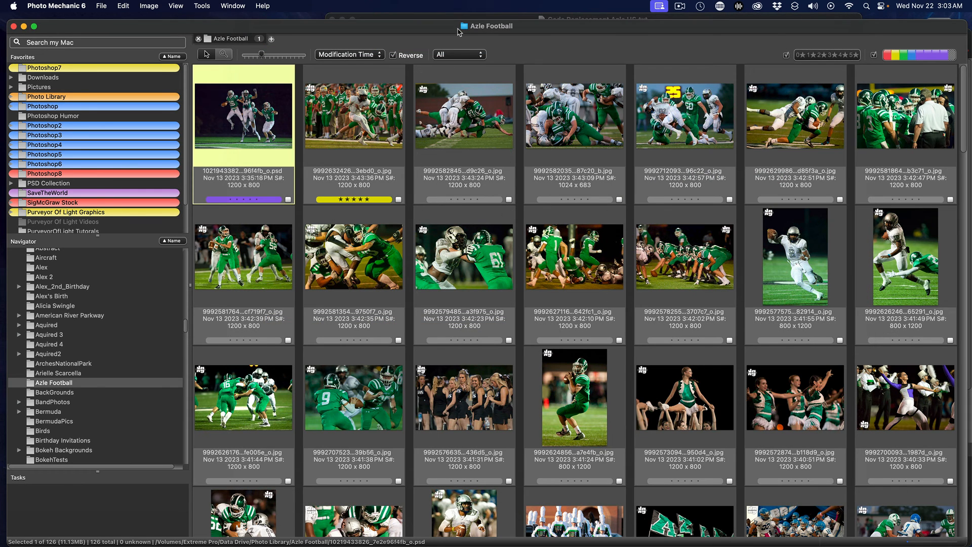
left_click_drag(456, 26, 453, 189)
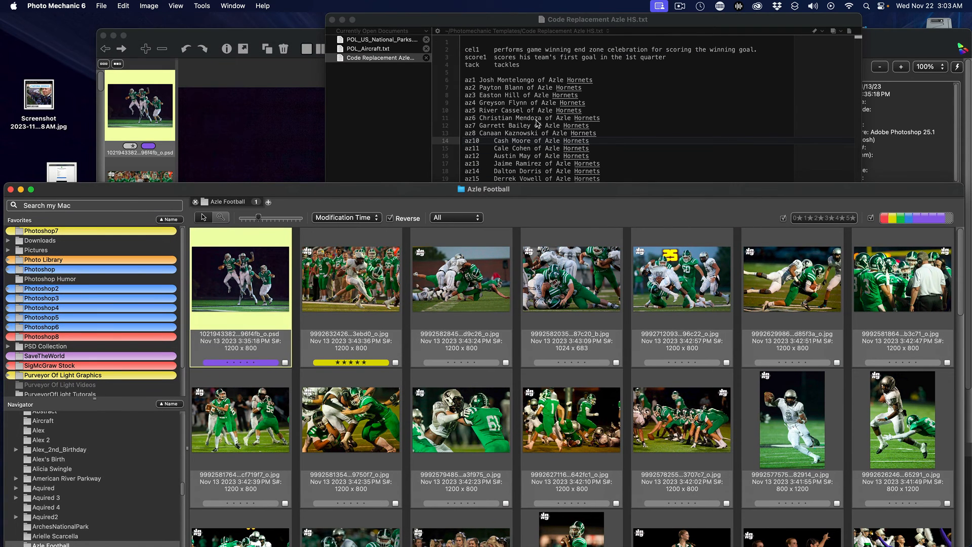
left_click(230, 106)
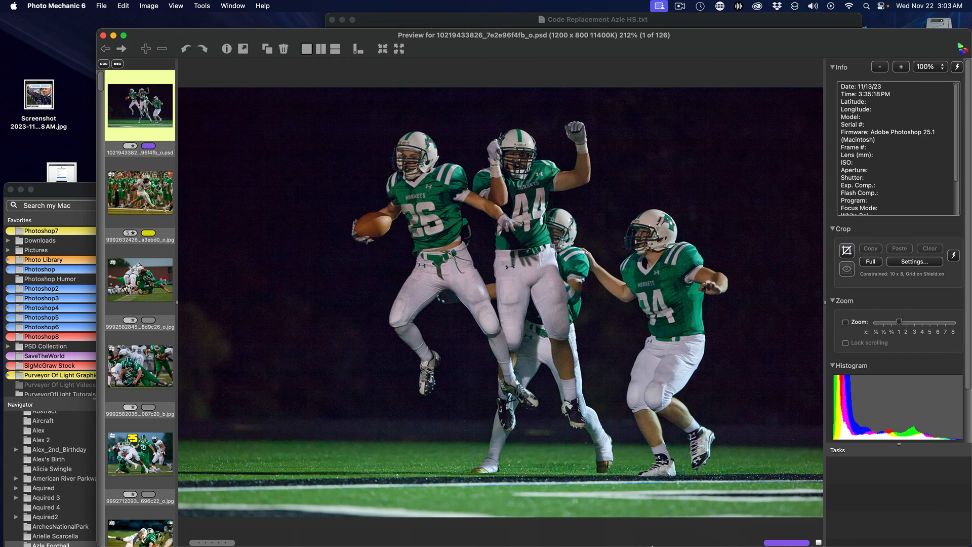
Step: Switch to Keynote and review the How to Add Metadata and Photo Mechanic Variables slides in PM-METADATA.key
left_click(708, 534)
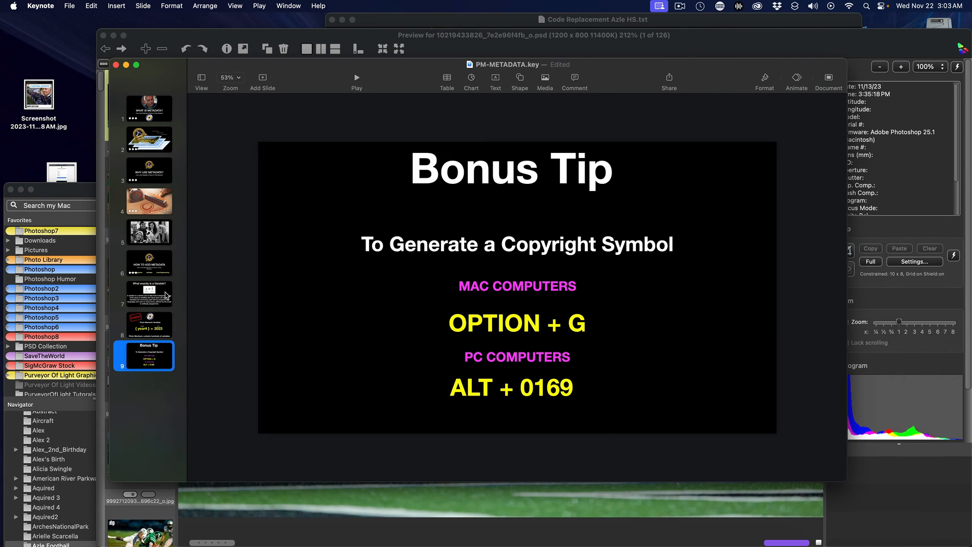
left_click(157, 265)
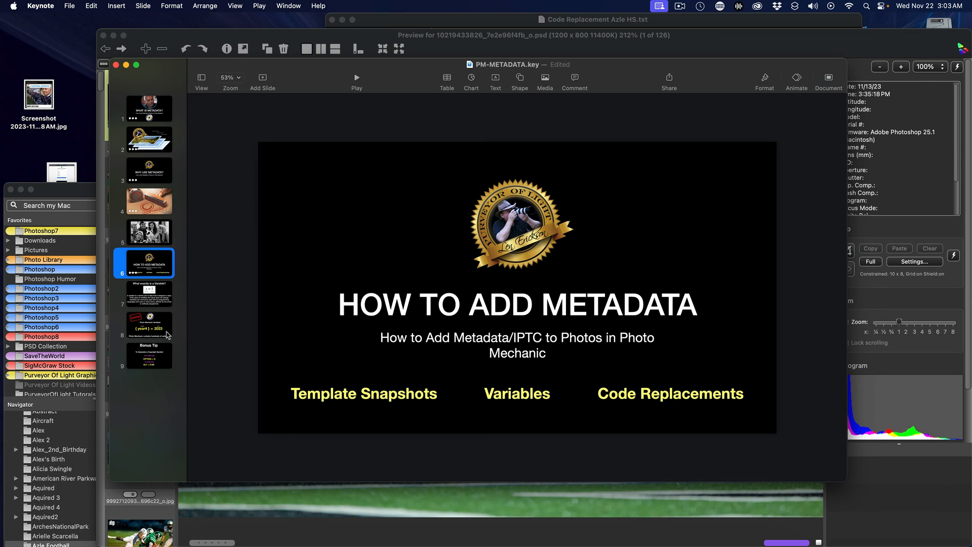
left_click(167, 331)
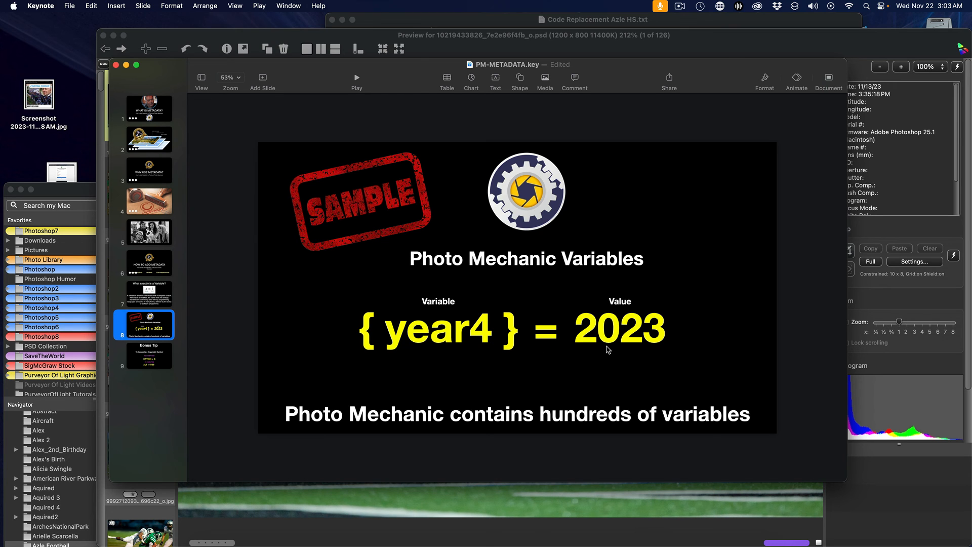
Step: Return to Photo Mechanic's preview, reopen the PSD photo's IPTC info to review its caption and metadata fields, and accept it
left_click(763, 41)
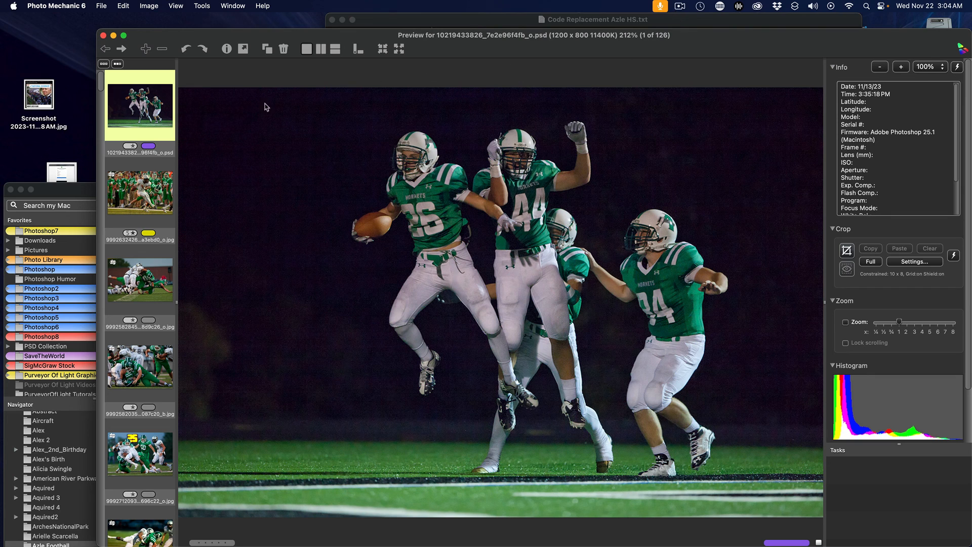
left_click(227, 49)
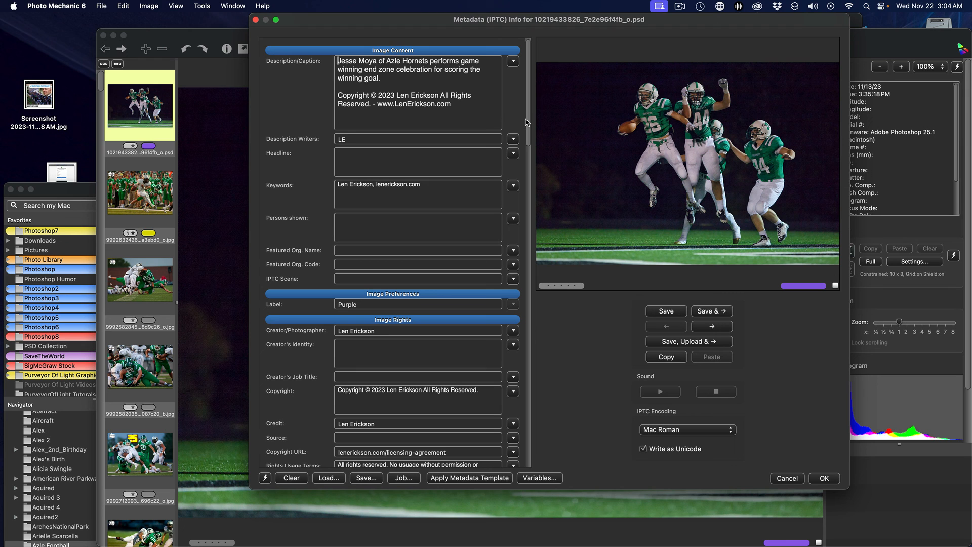
left_click_drag(528, 113, 518, 51)
left_click(822, 479)
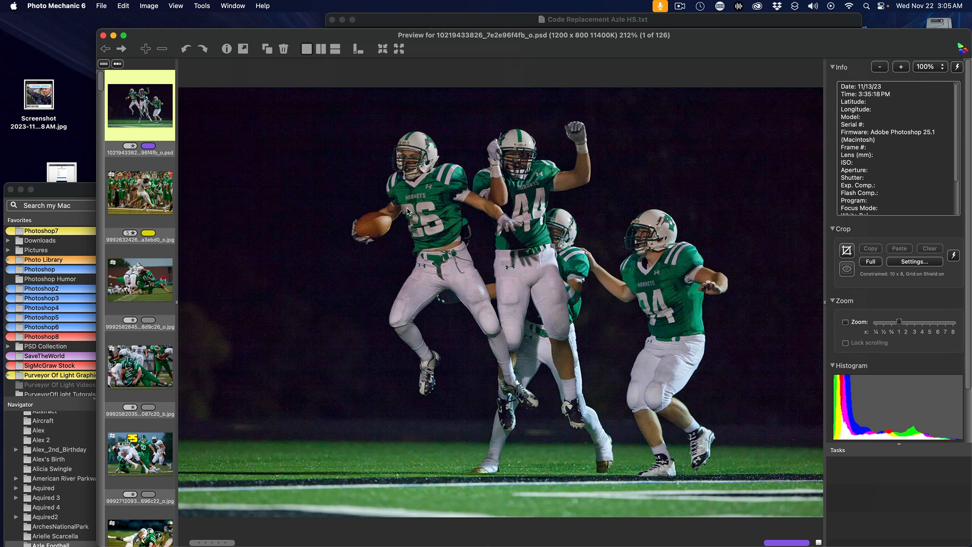
left_click(679, 7)
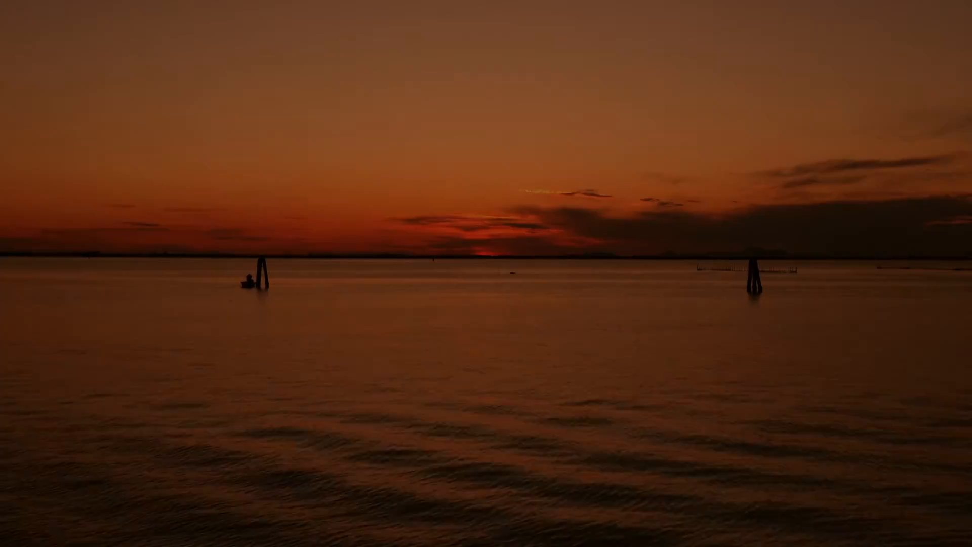